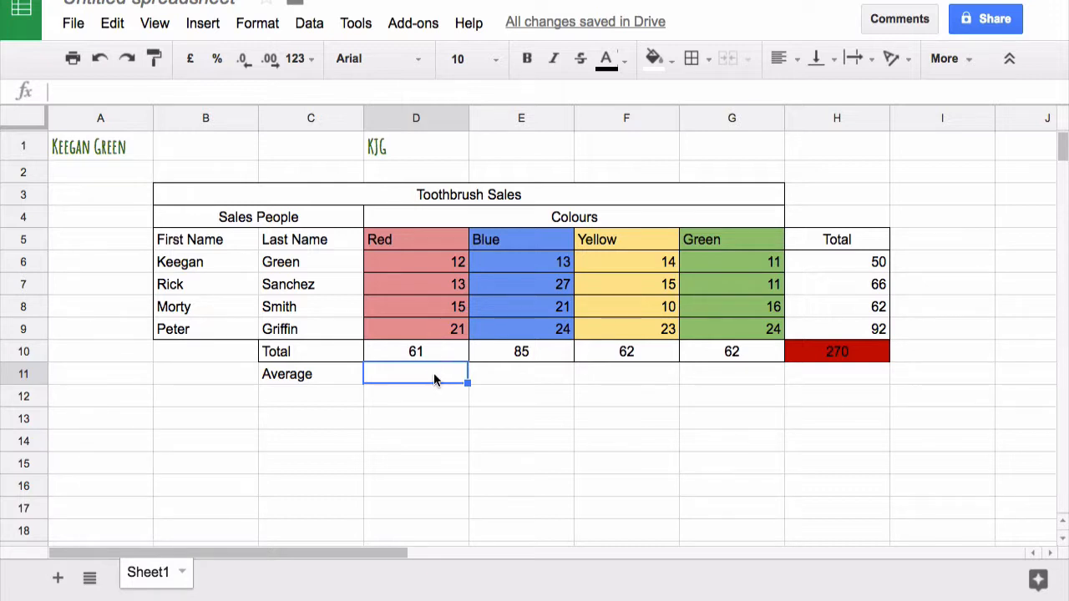
Calculate the Red column's average in D11 with the formula =SUM(D6:D9)/4
type("=sum")
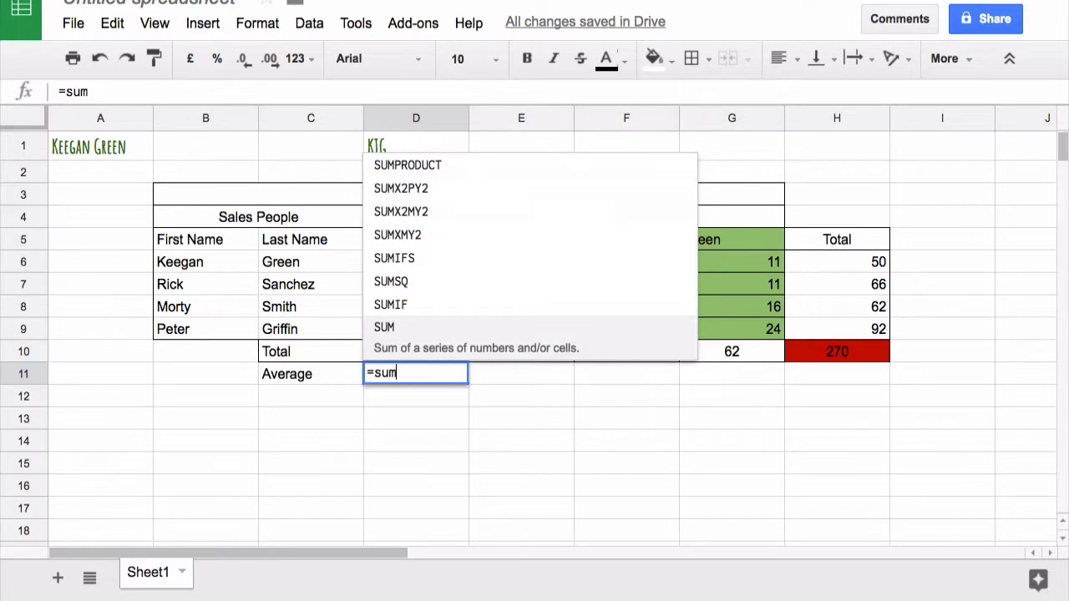
key("Tab")
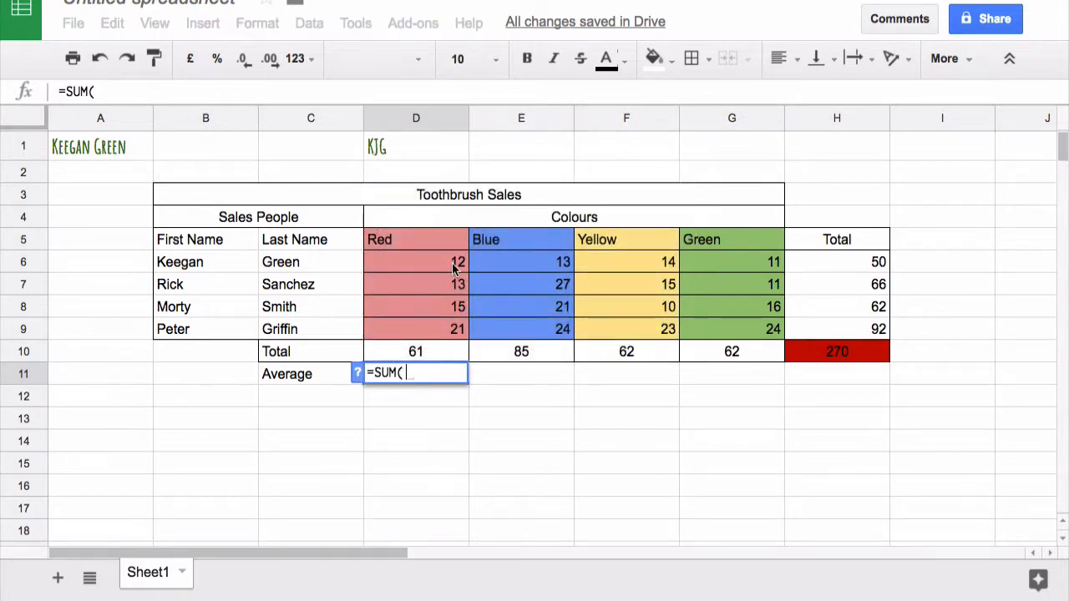
left_click_drag(452, 264, 451, 331)
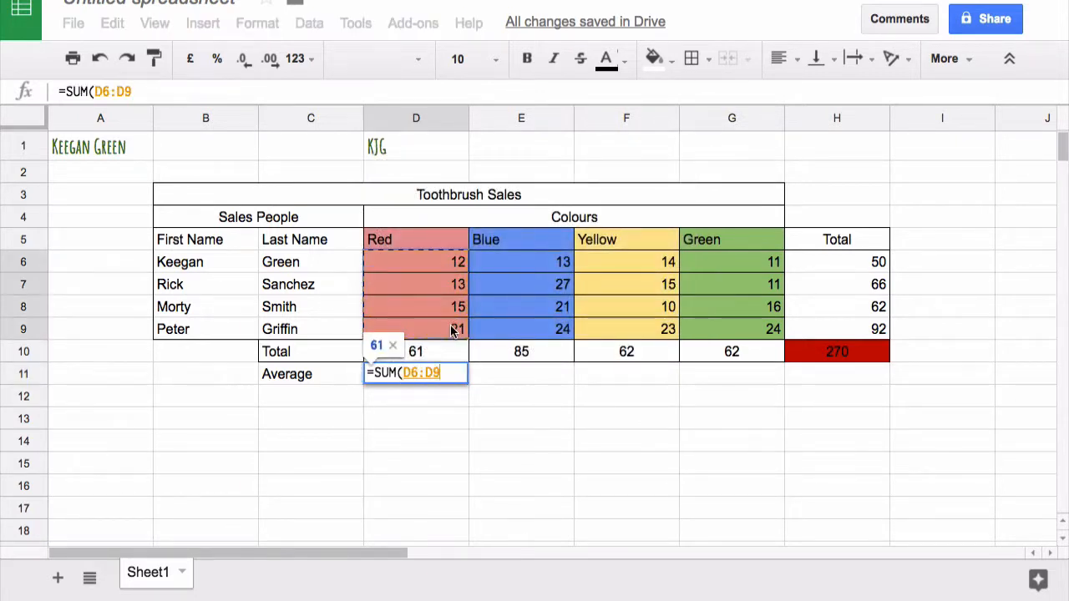
type(")")
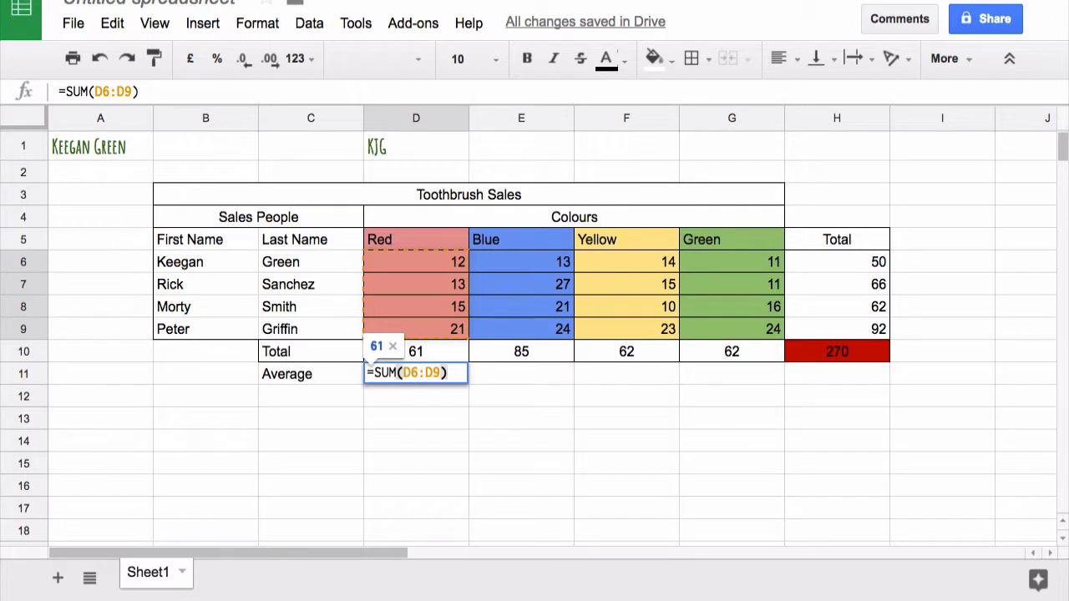
type("/4")
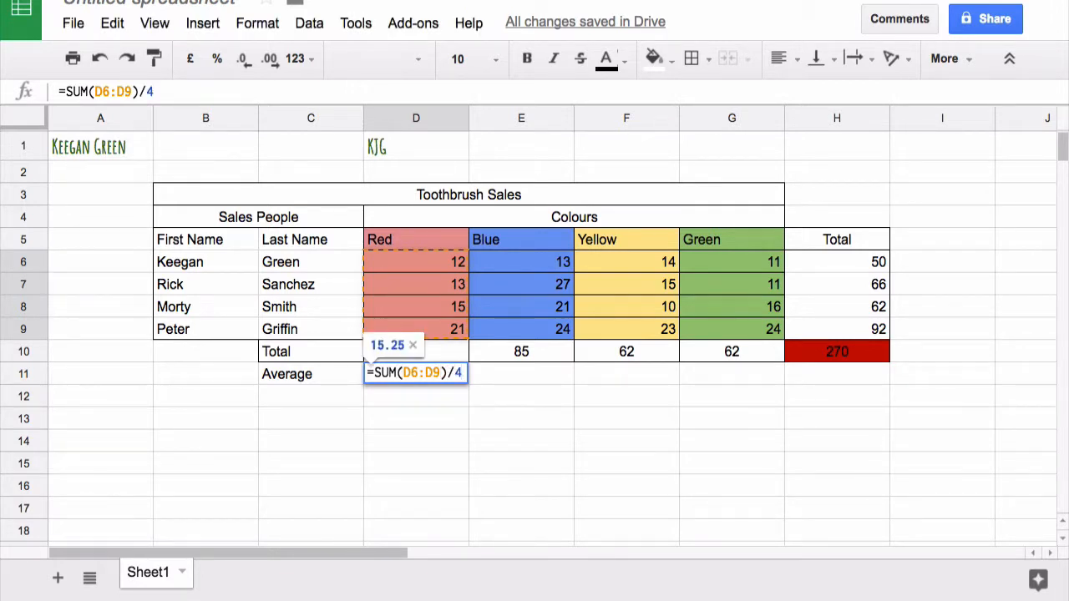
key("Return")
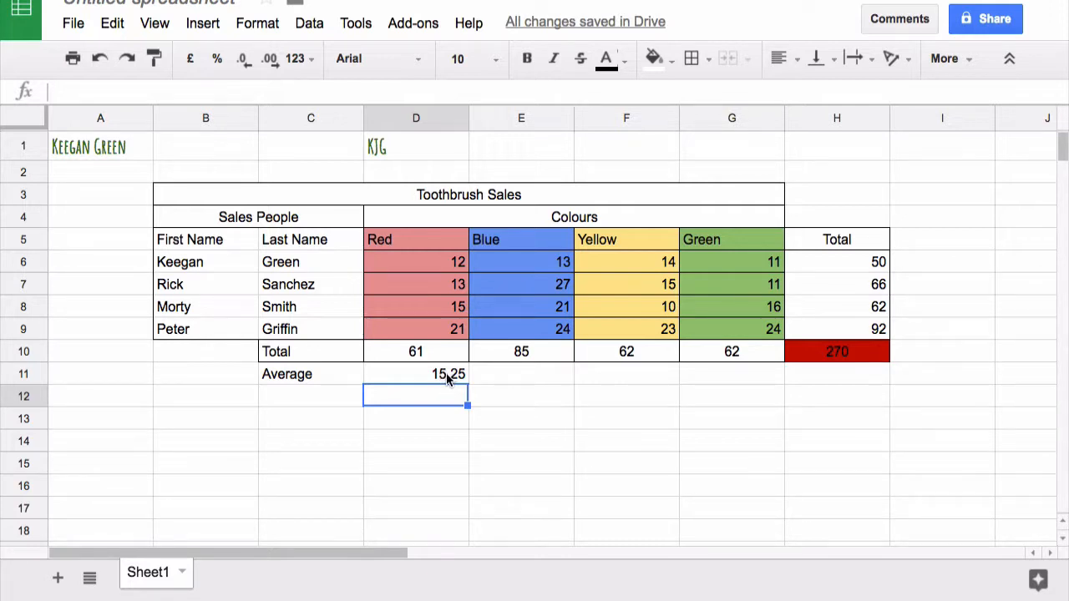
Check the Red total's formula in D10, then replace the average formula in D11 with =SUM(D10)/4
left_click(422, 354)
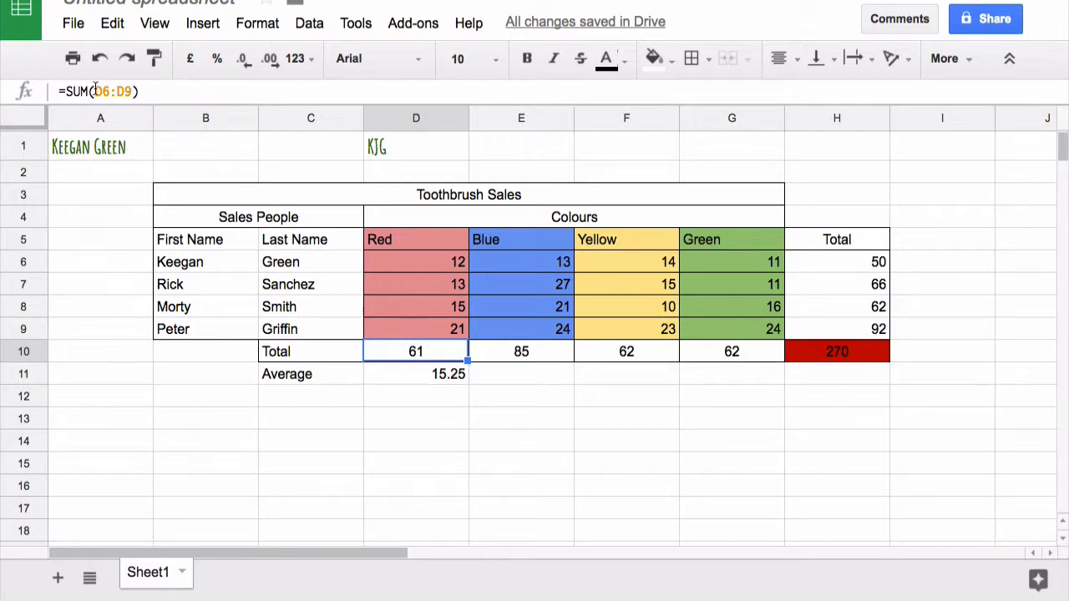
left_click(460, 373)
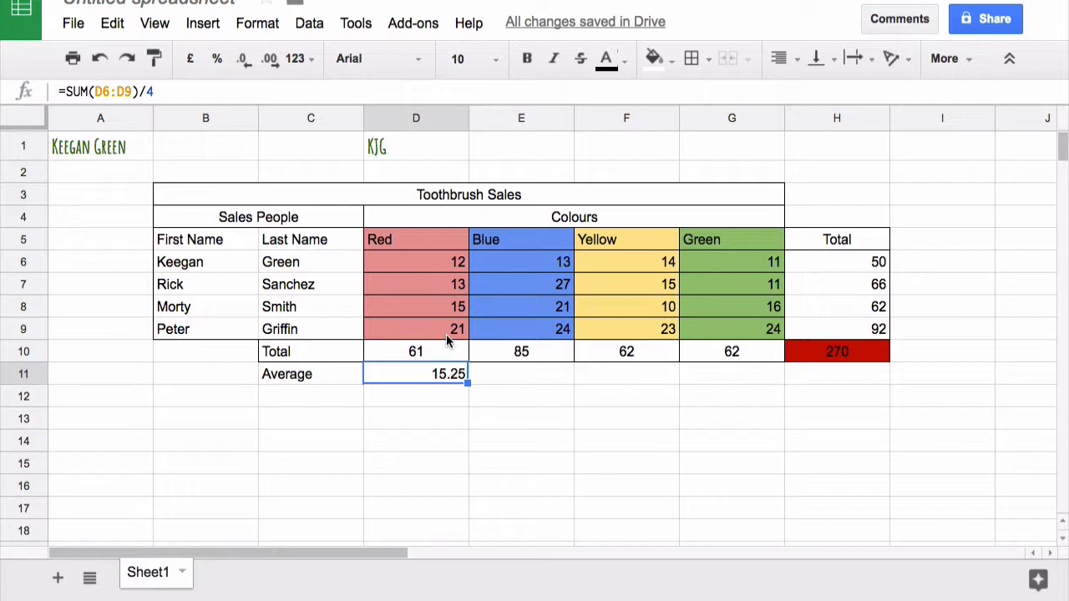
key("Delete")
type("=sum")
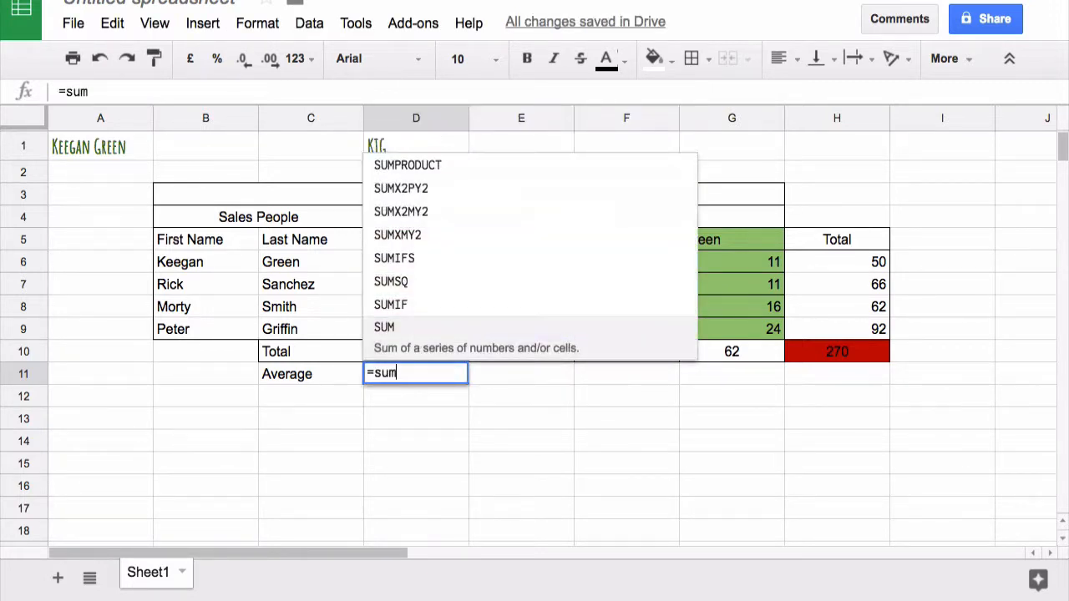
key("Tab")
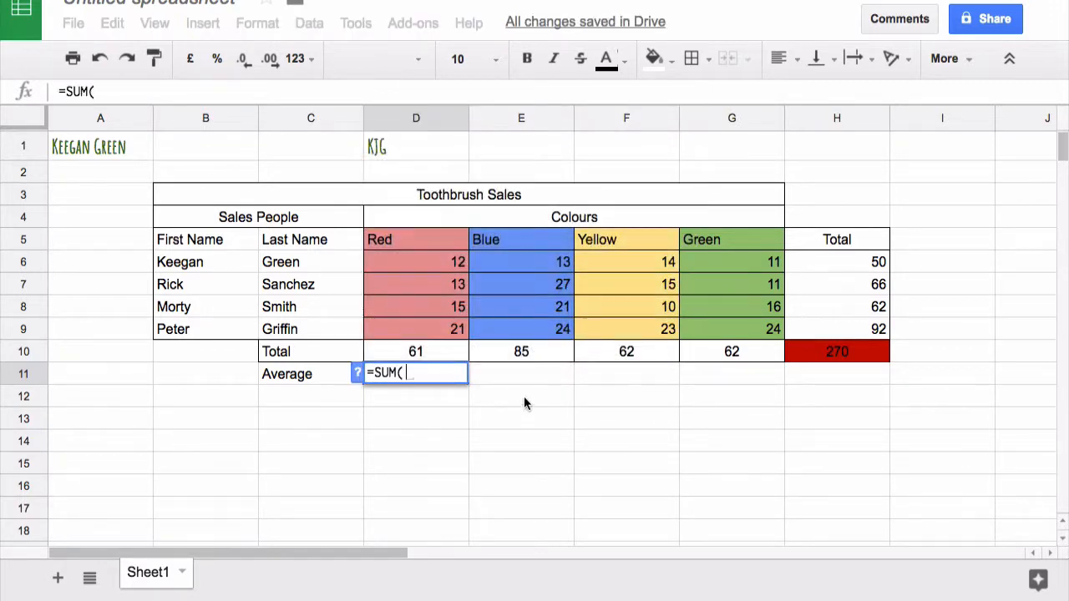
key("Up")
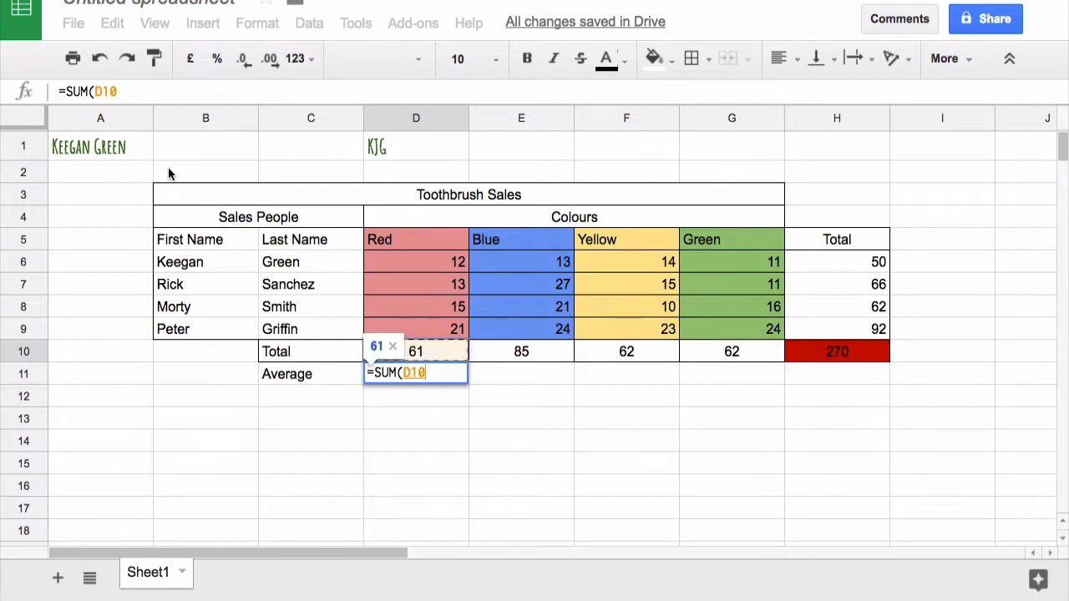
type(")/4")
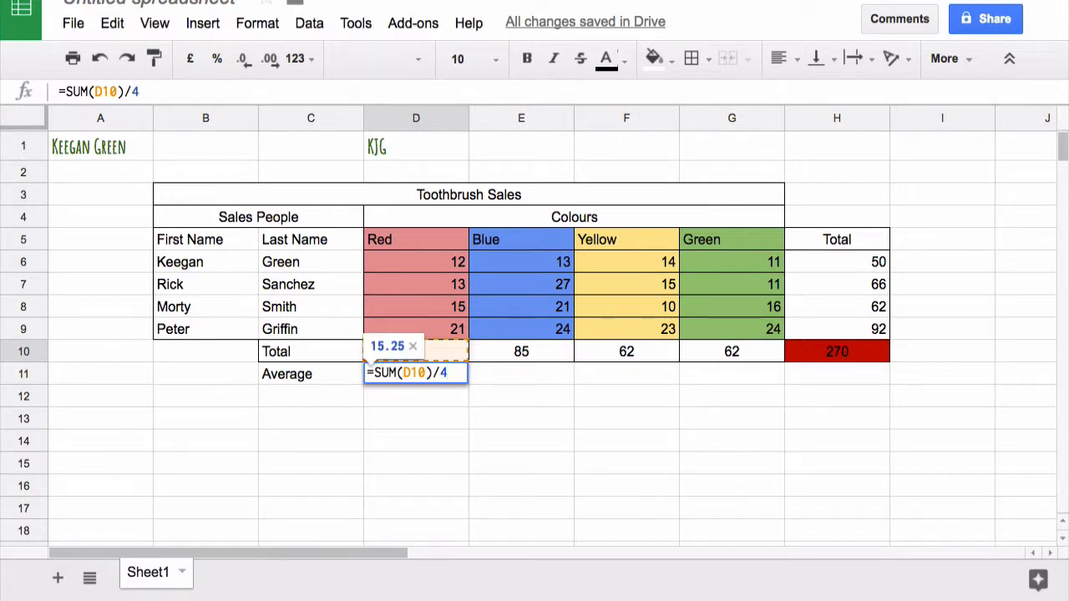
key("Return")
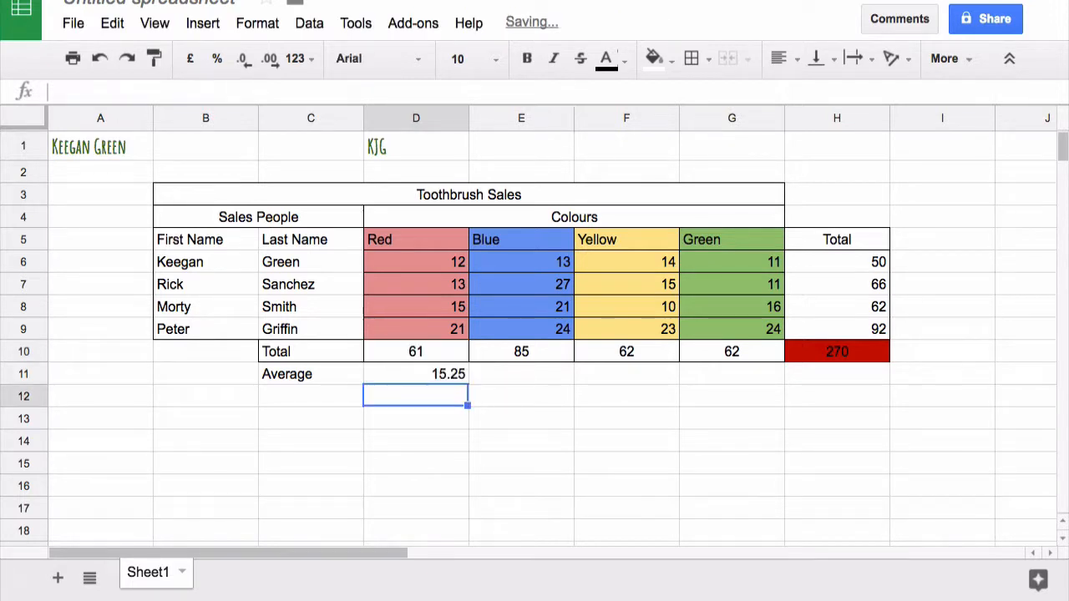
Fill the average formula from D11 across to G11 and check the copied formula in E11
left_click(450, 374)
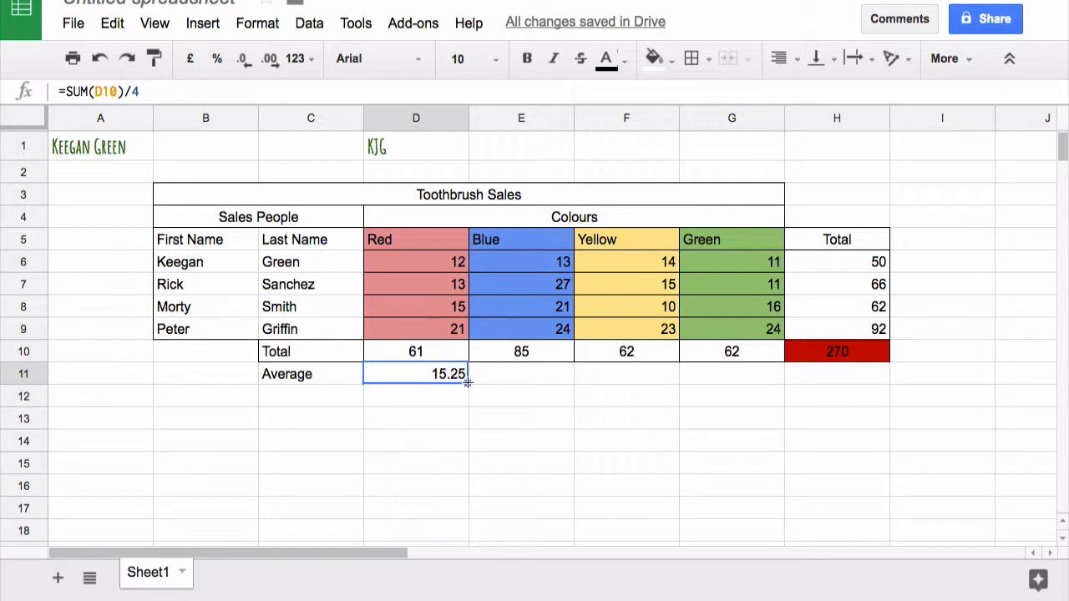
left_click_drag(468, 381, 690, 375)
left_click(604, 441)
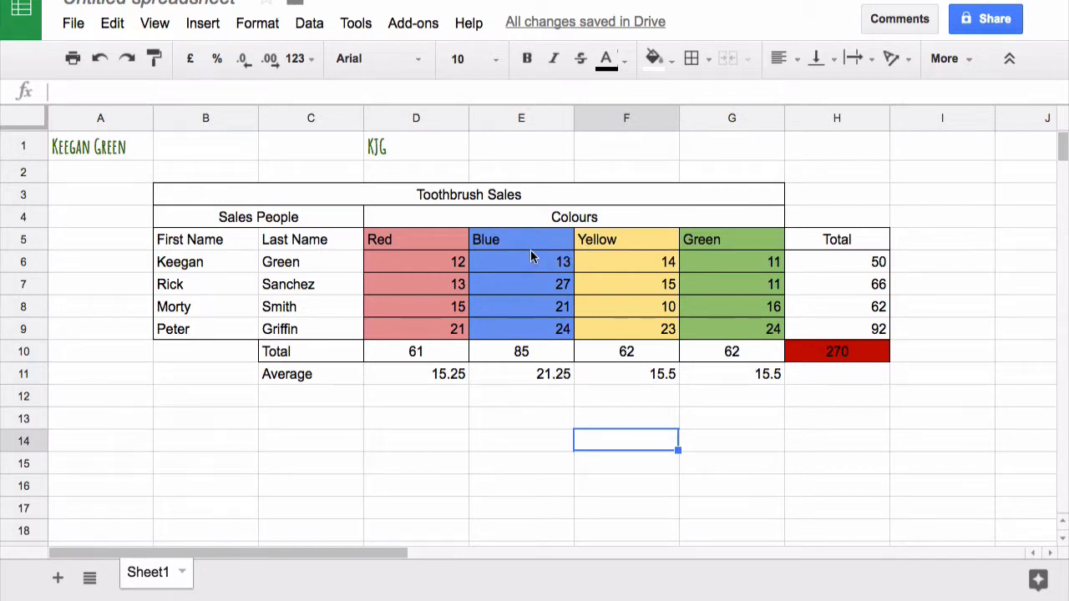
left_click(543, 374)
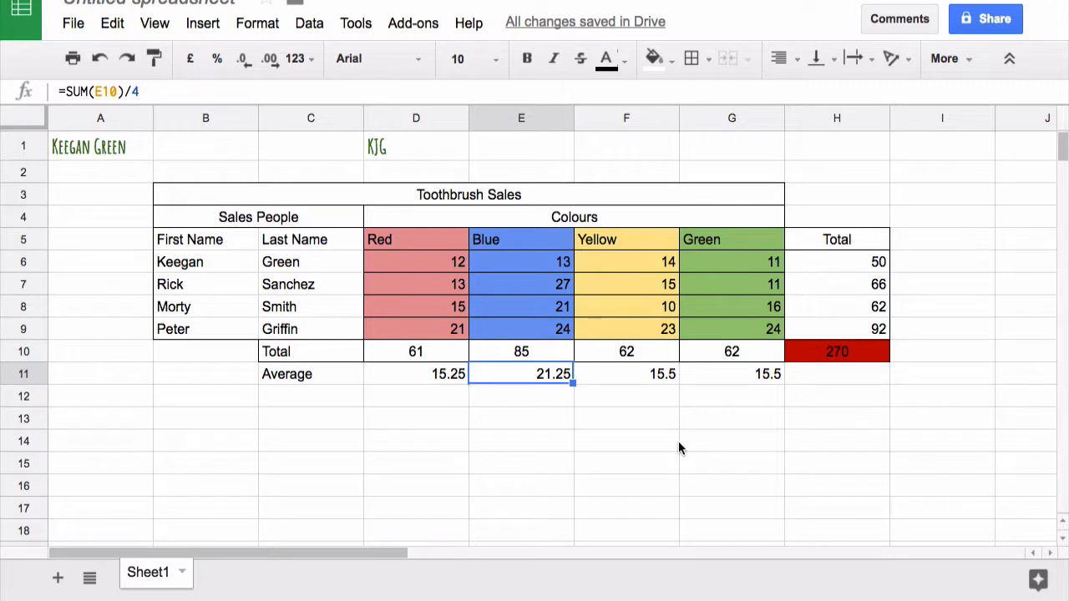
Add the row labels "Min." in C12 and "Max." in C13 below Average
left_click(309, 391)
type("Min.")
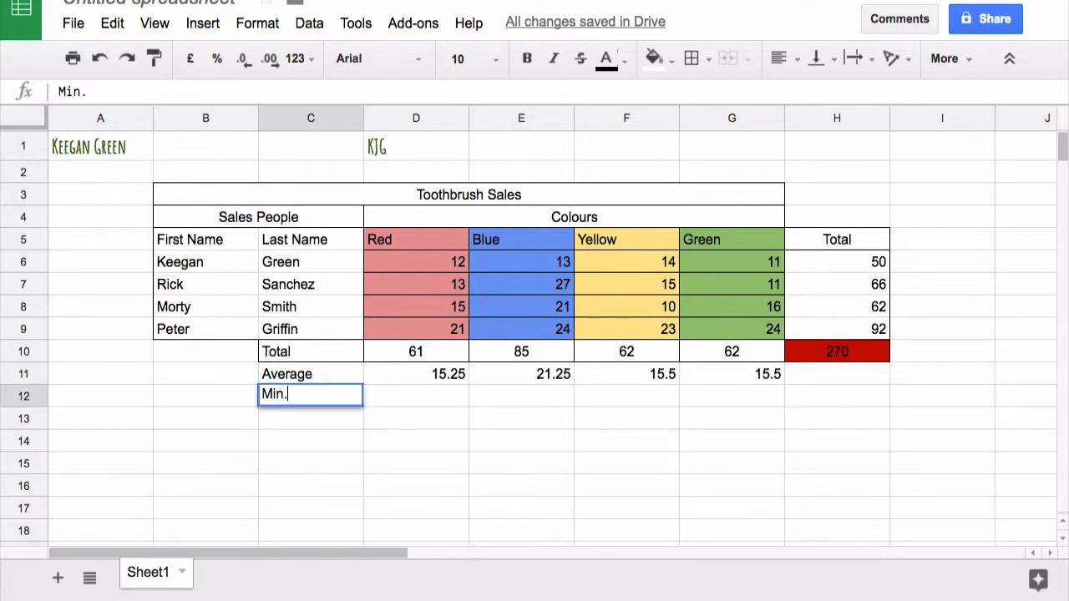
left_click(275, 417)
type("M")
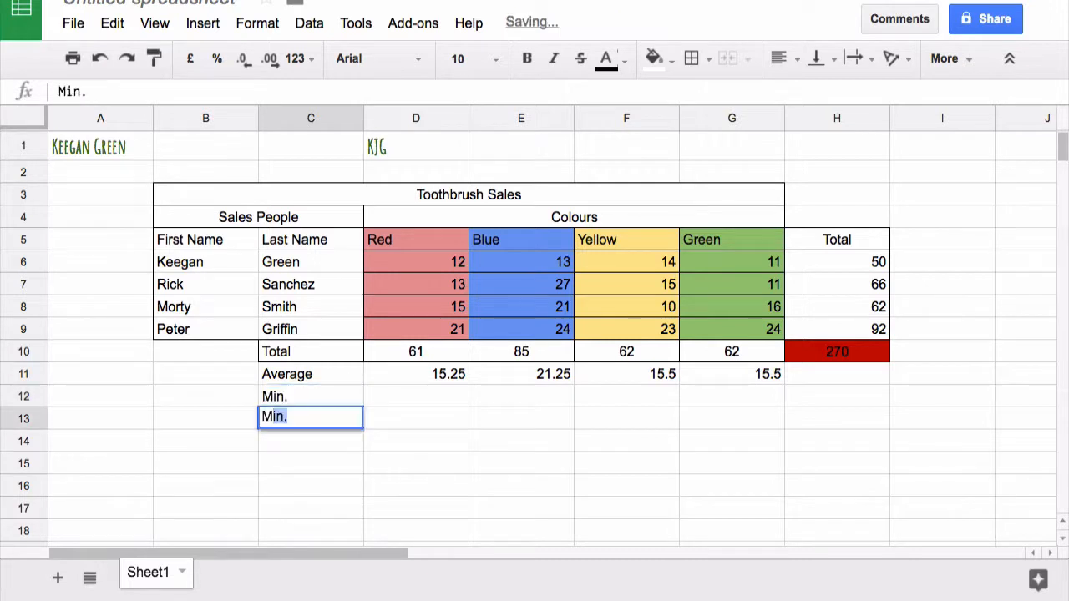
type("ax.")
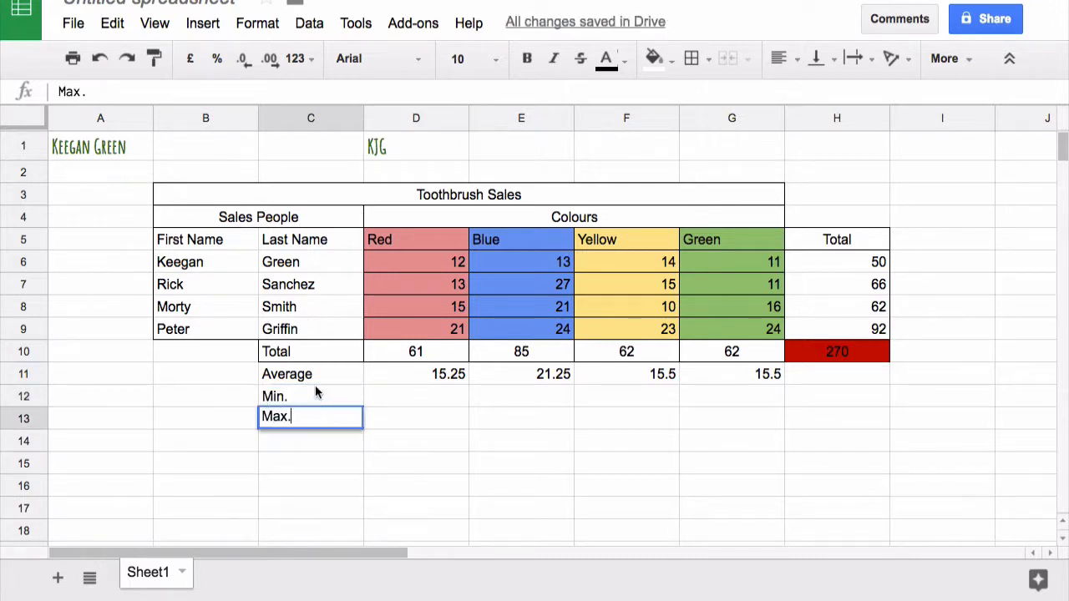
left_click(315, 389)
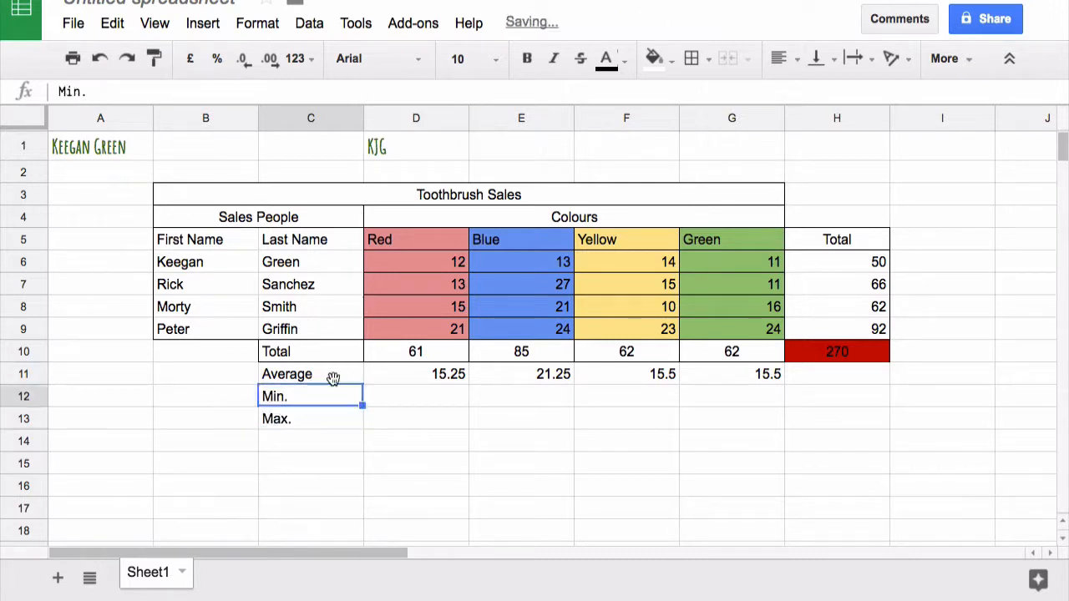
Enter =MIN(D6:D9) in D12 for the Red column's minimum and fill it across to G12
left_click(410, 260)
left_click(432, 406)
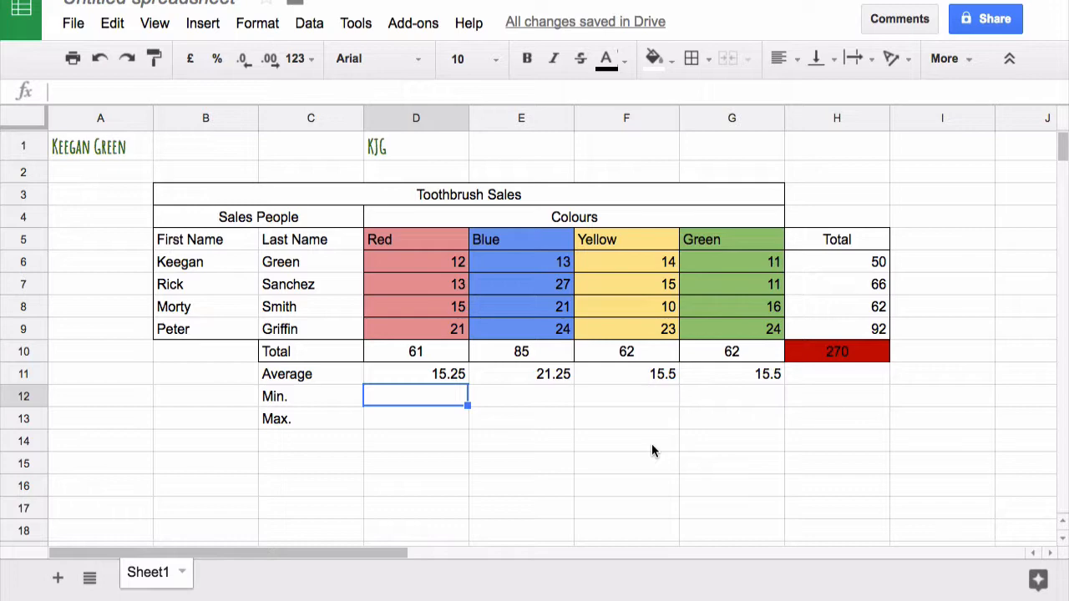
type("=sum")
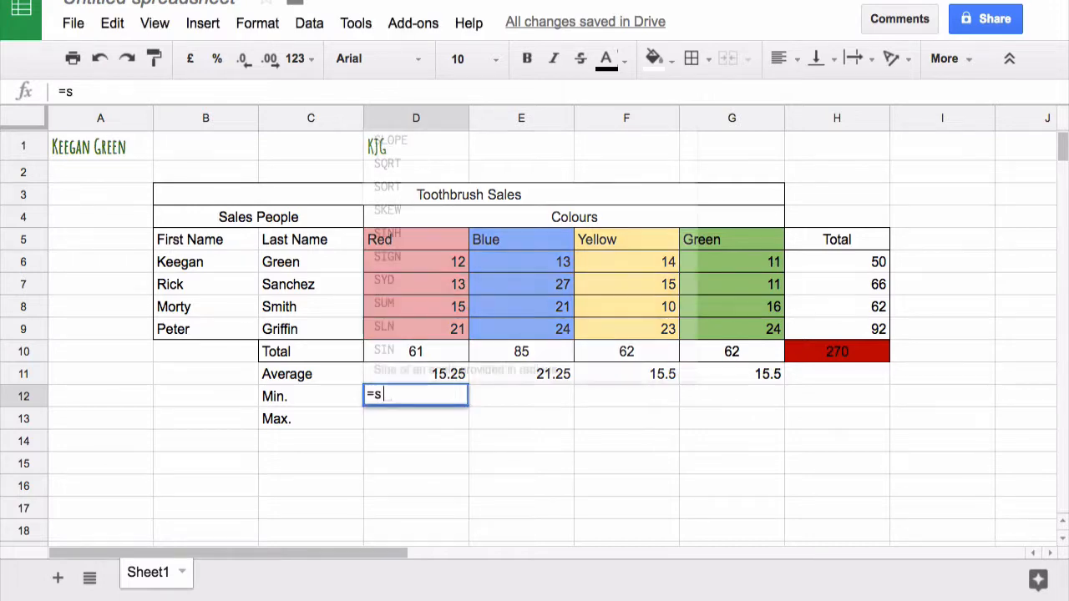
key("BackSpace")
key("BackSpace")
key("BackSpace")
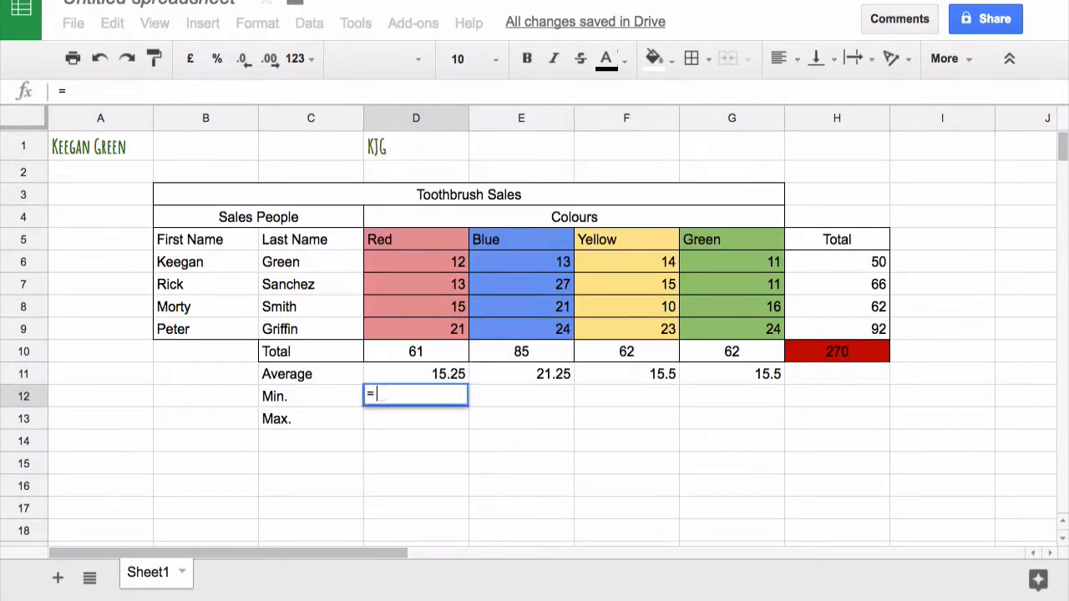
type("min")
key("Tab")
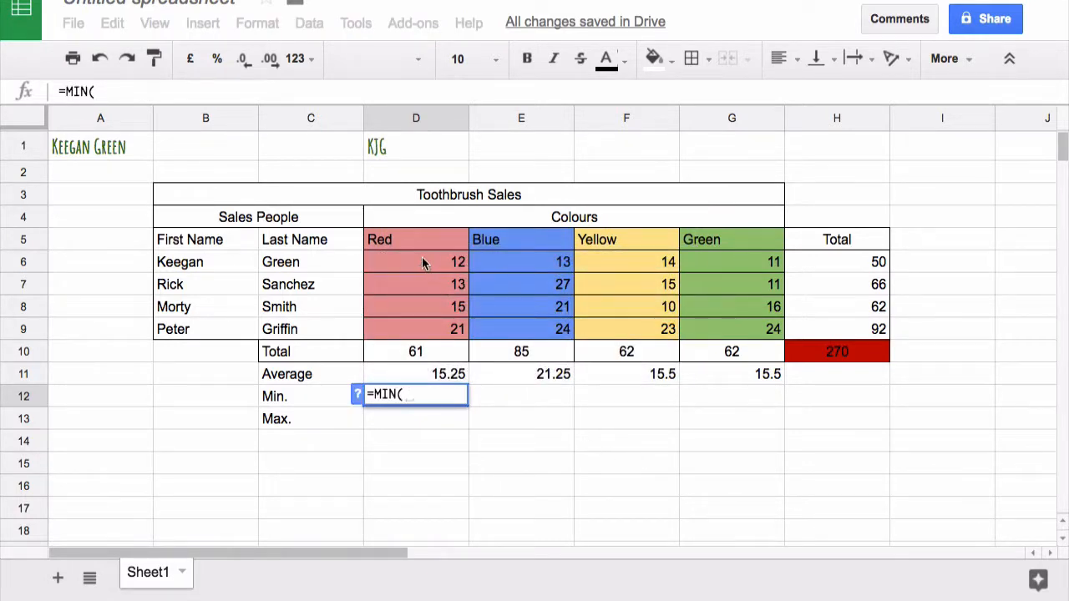
left_click_drag(413, 257, 417, 328)
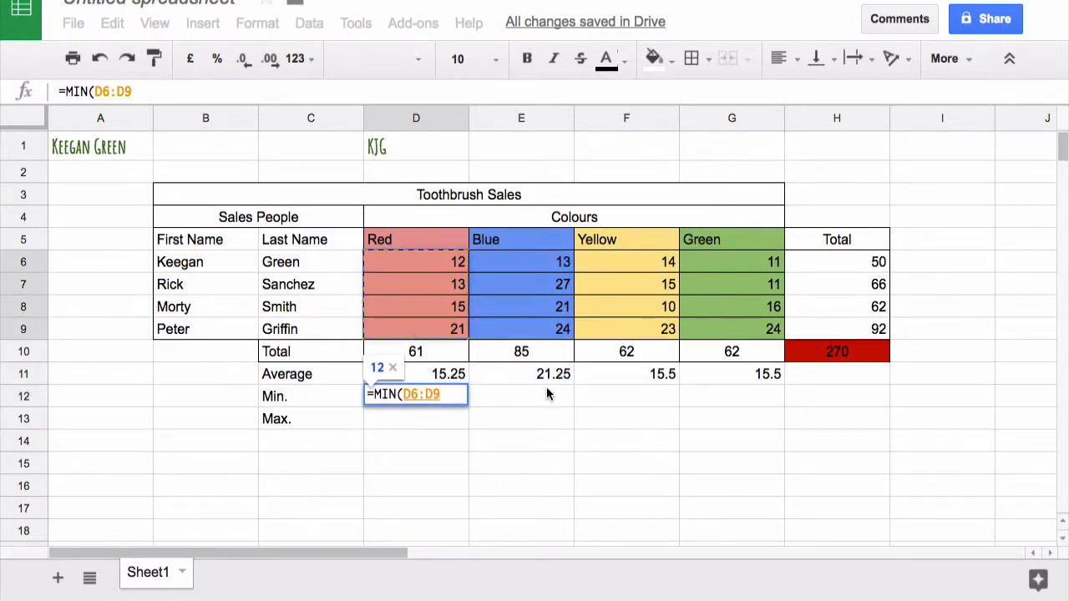
type(")")
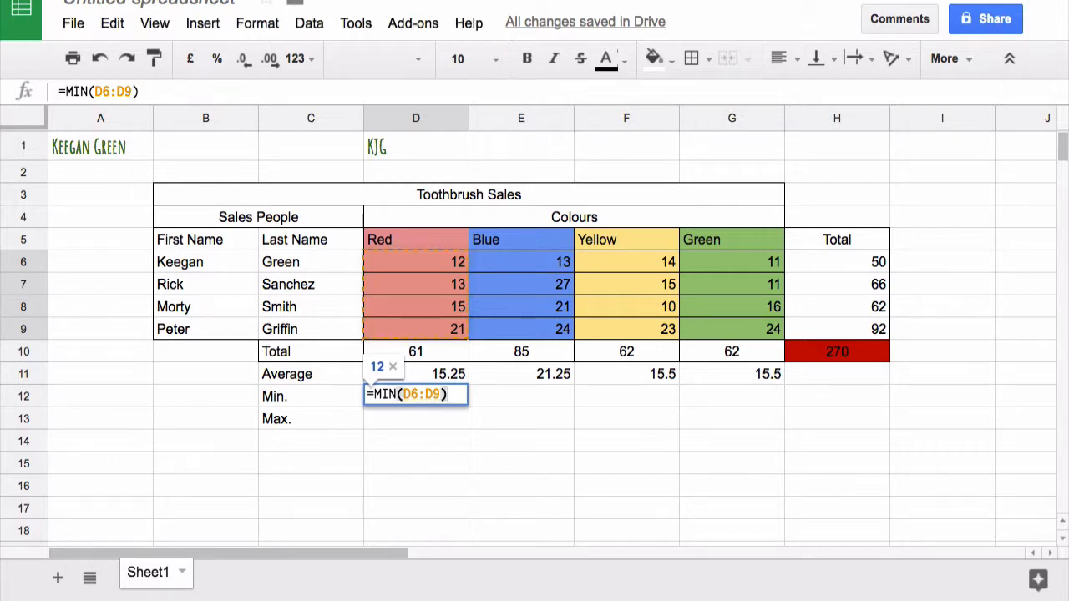
key("Return")
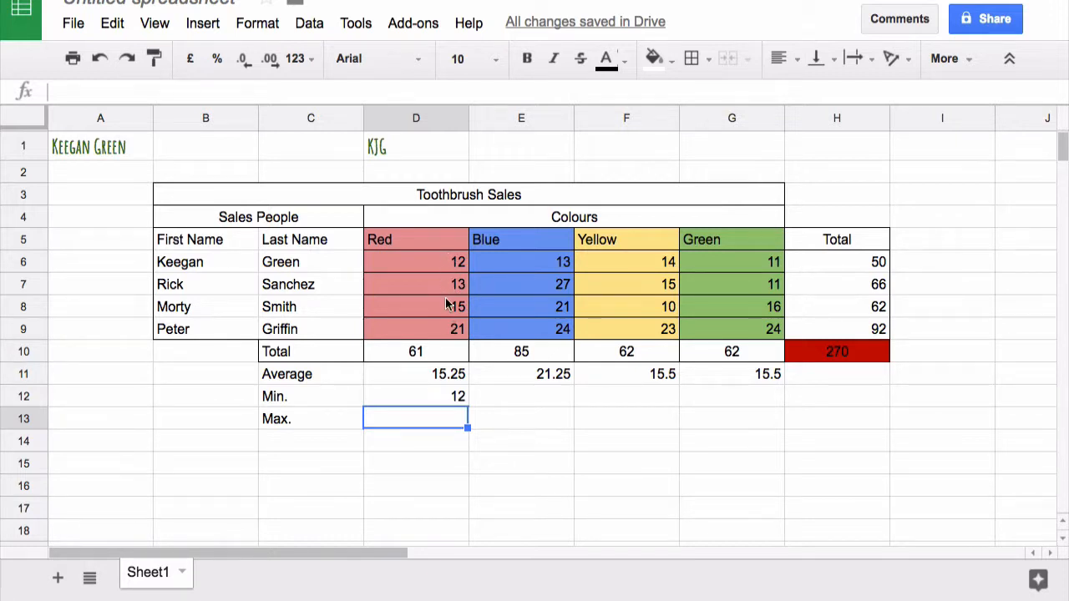
left_click(458, 404)
left_click_drag(470, 405, 707, 399)
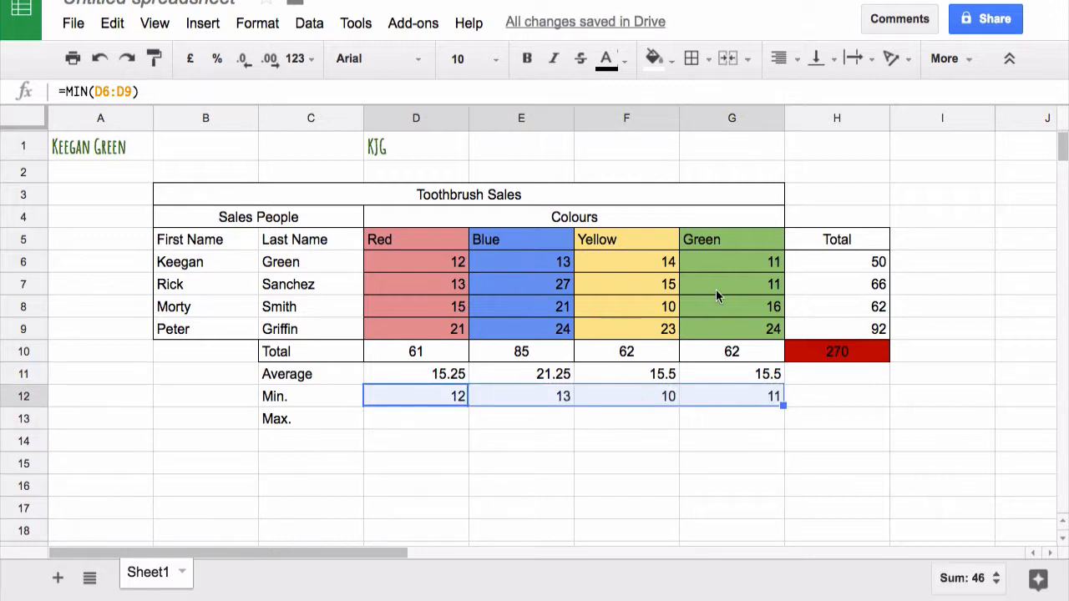
Change the first salesperson's Green sales figure in G6 to 10
left_click(768, 267)
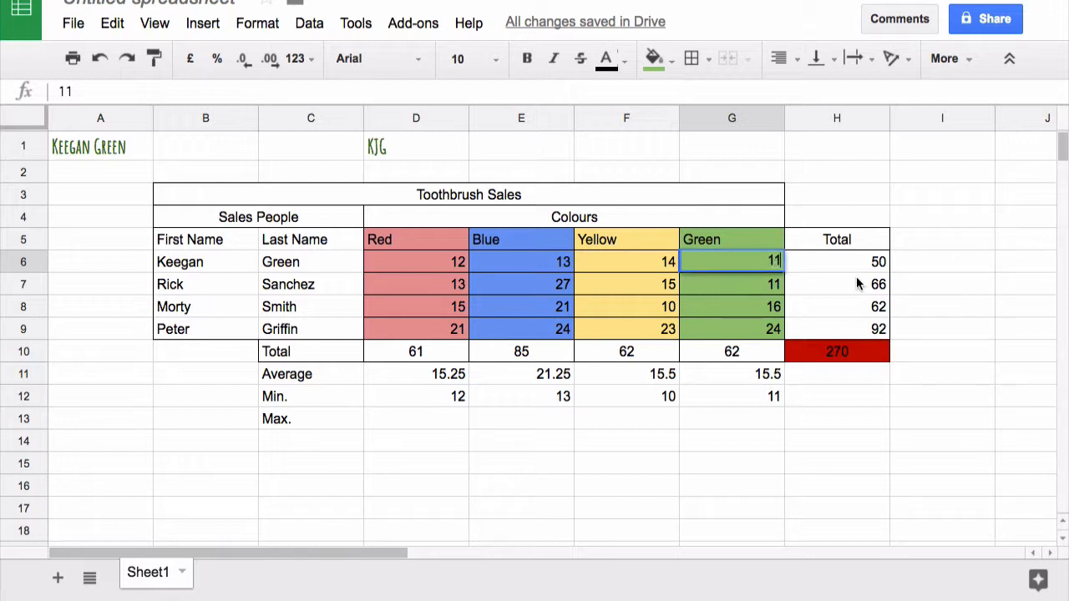
type("1")
type("0")
key("Return")
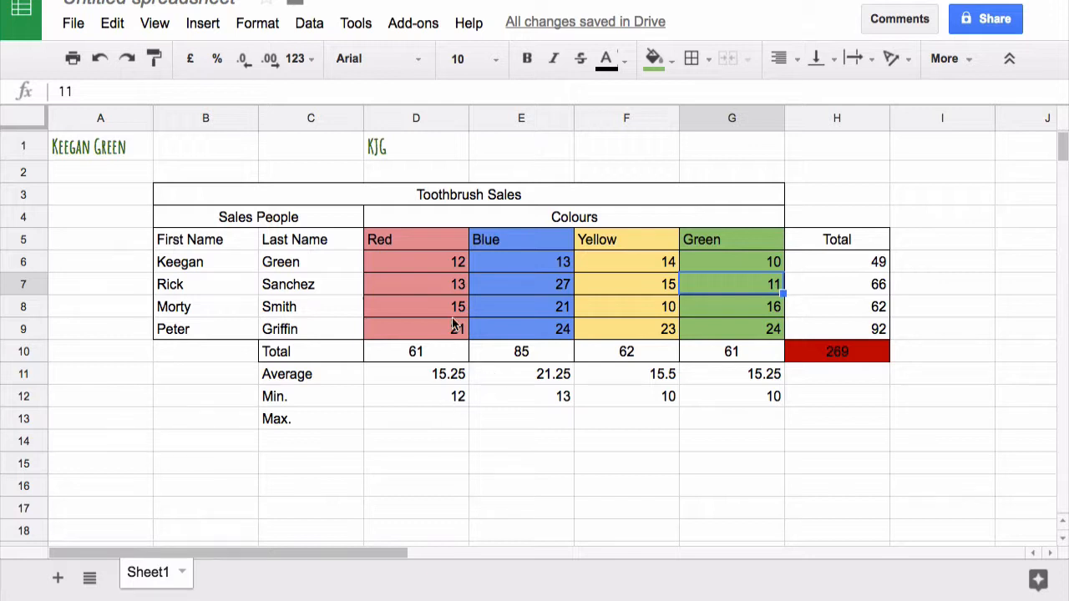
Enter =MAX(D6:D9) in D13 for the Red column's maximum
left_click(434, 266)
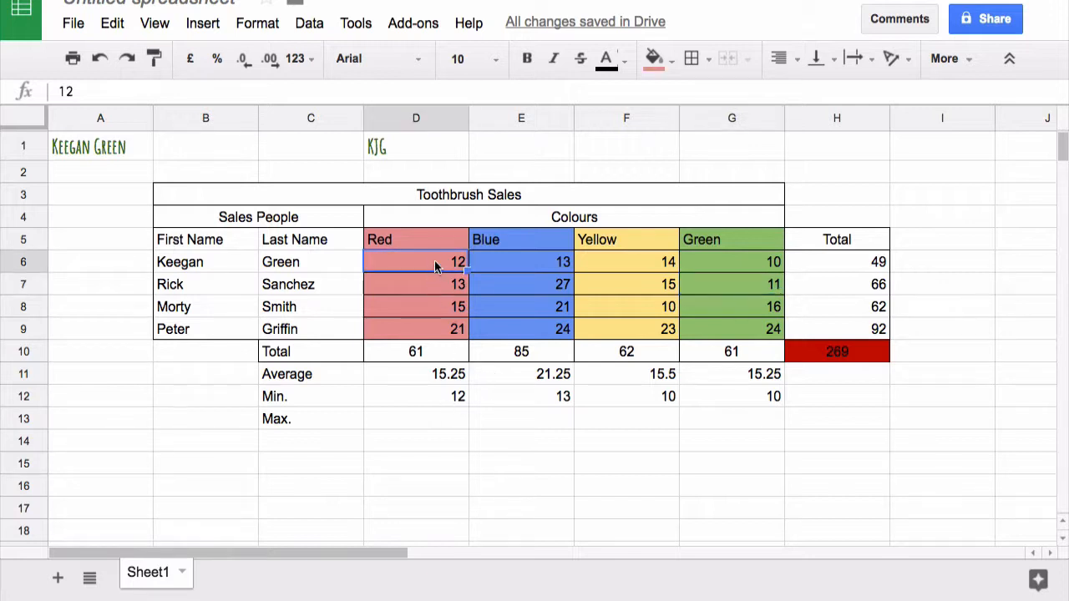
left_click_drag(415, 328, 412, 260)
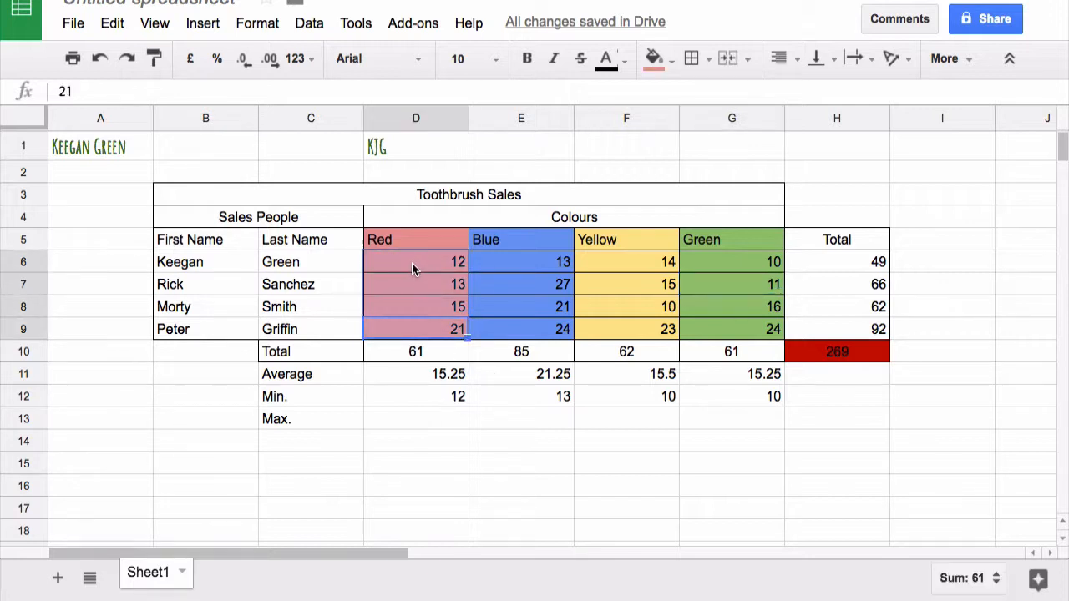
left_click(408, 418)
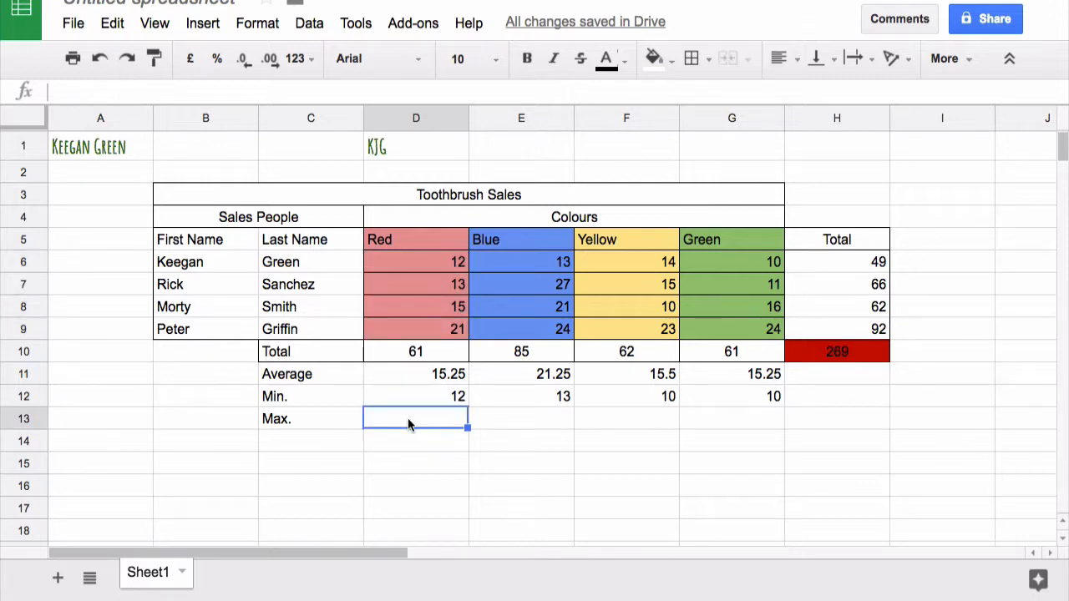
type("=sum")
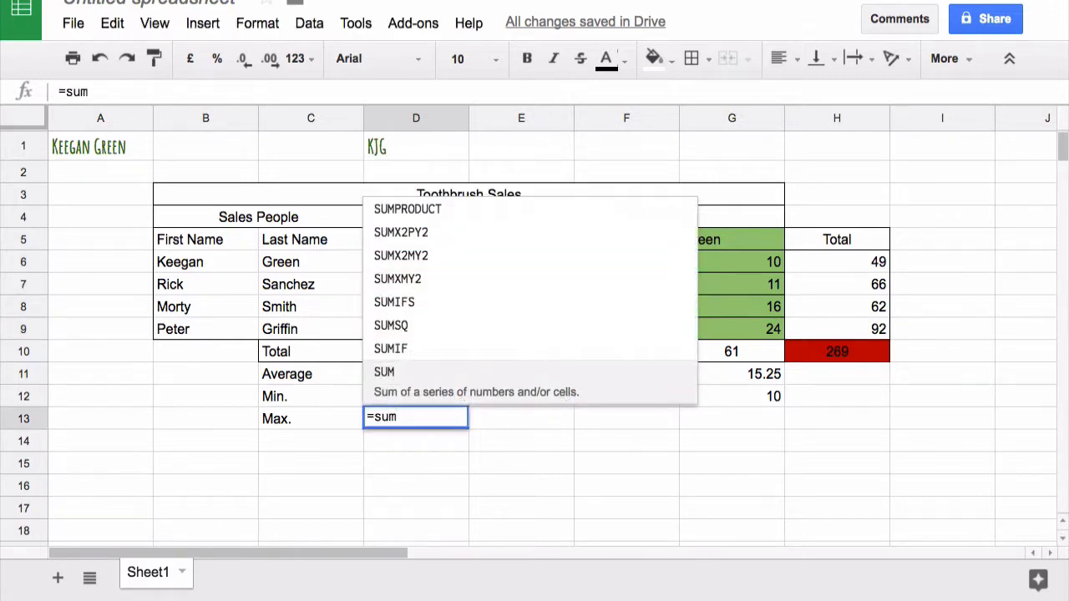
key("BackSpace")
key("BackSpace")
key("BackSpace")
type("max")
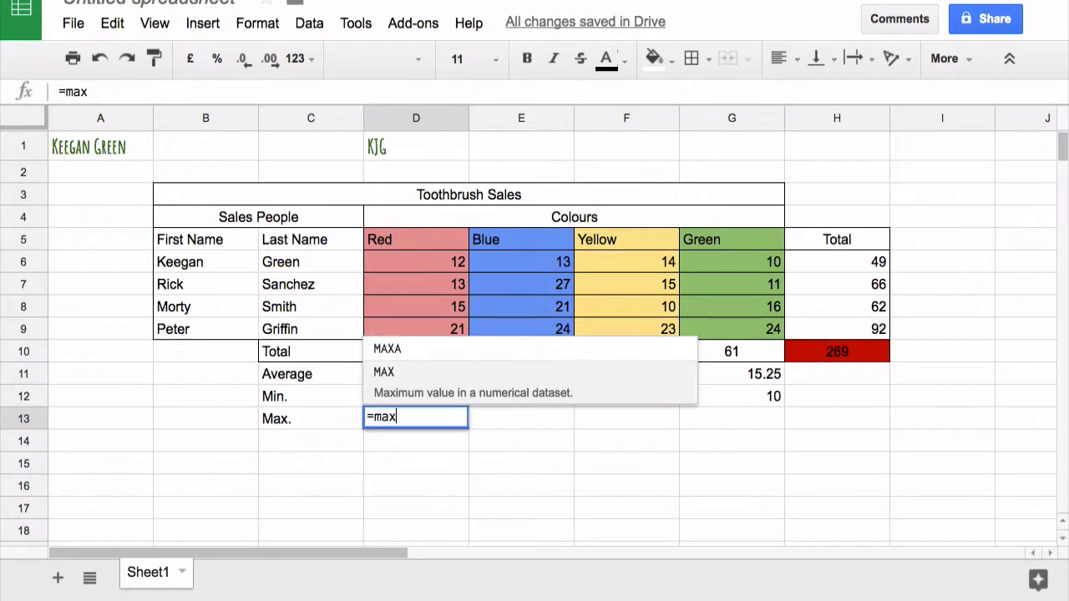
key("Tab")
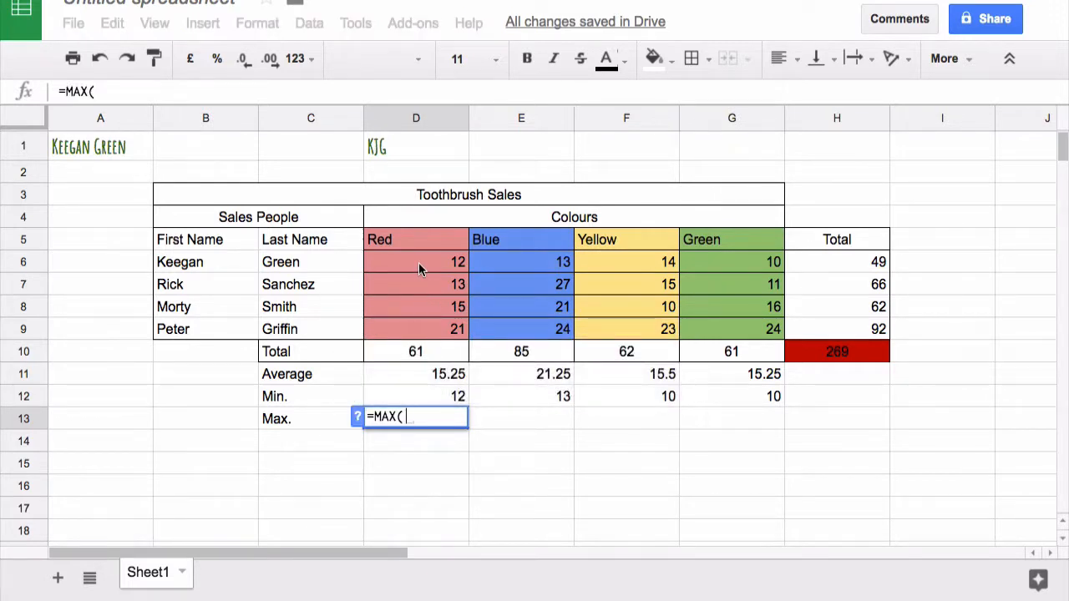
left_click_drag(418, 262, 412, 332)
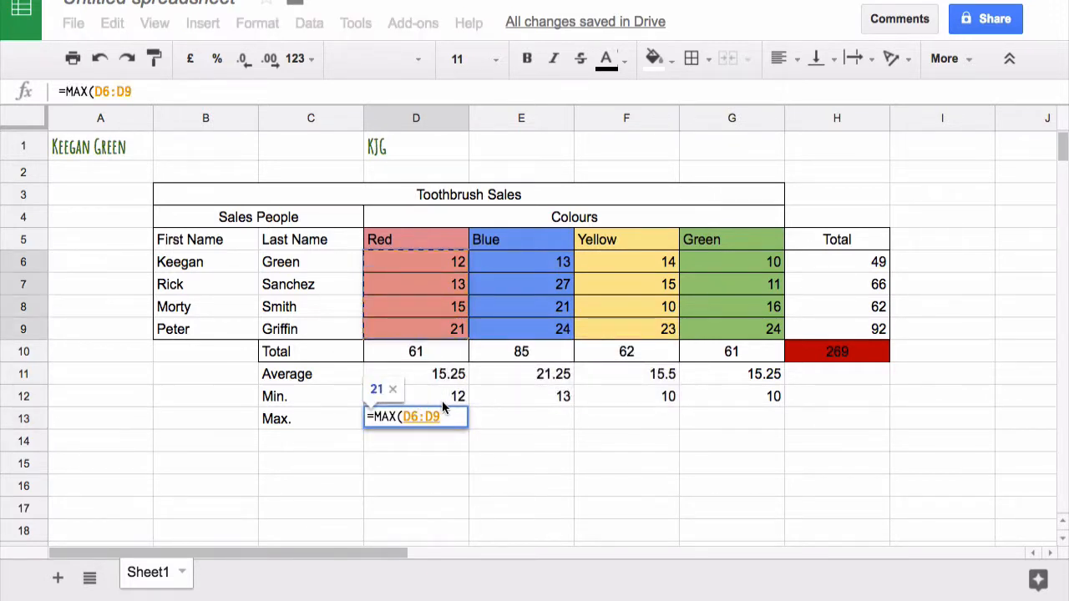
type(")")
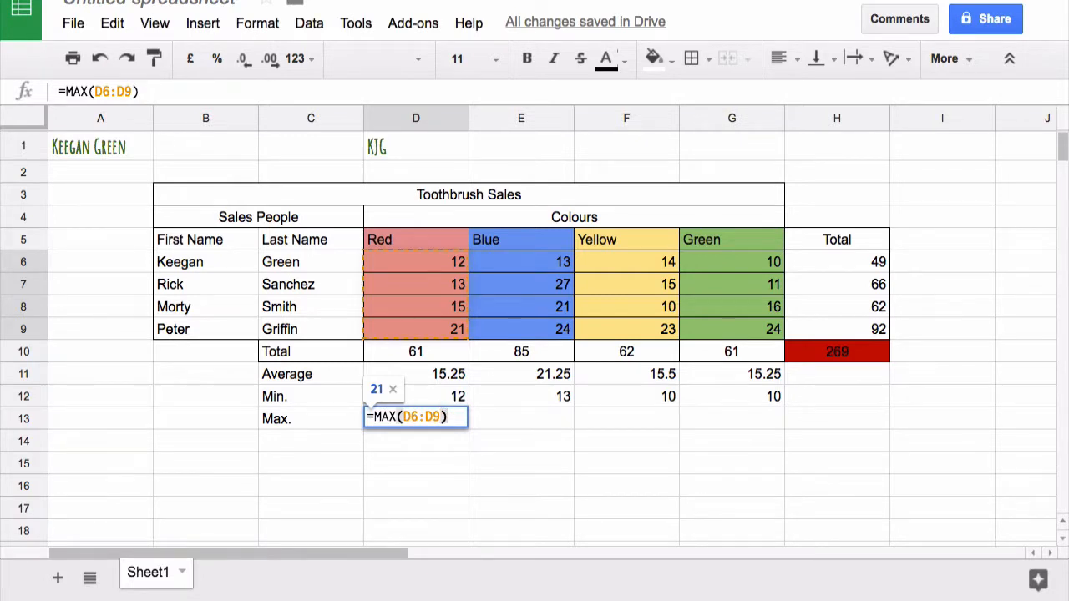
key("Return")
Fill the maximum formula from D13 across to G13
left_click(454, 422)
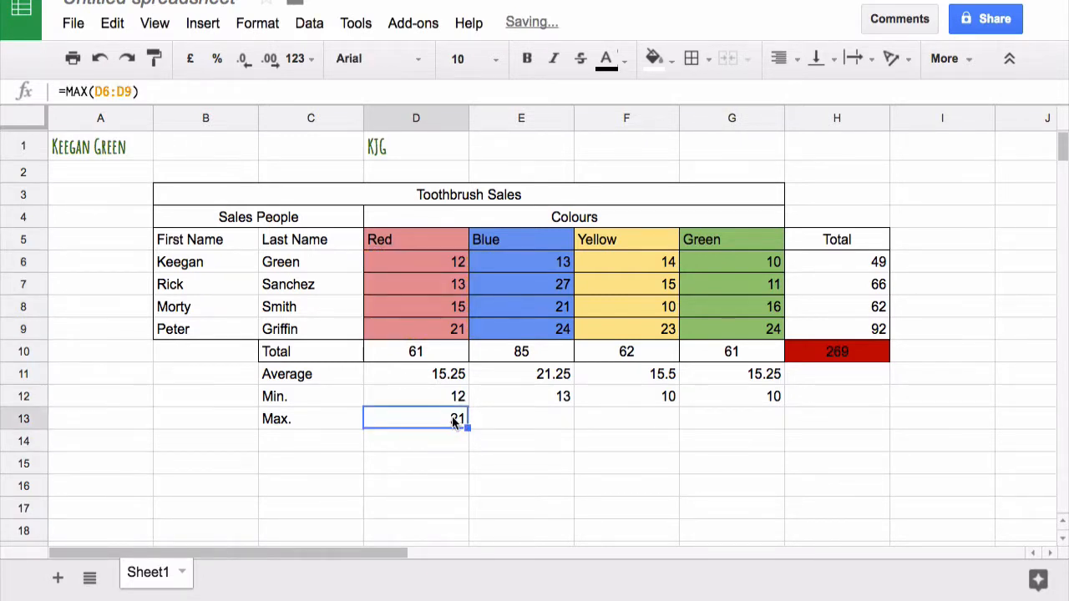
left_click_drag(468, 426, 740, 427)
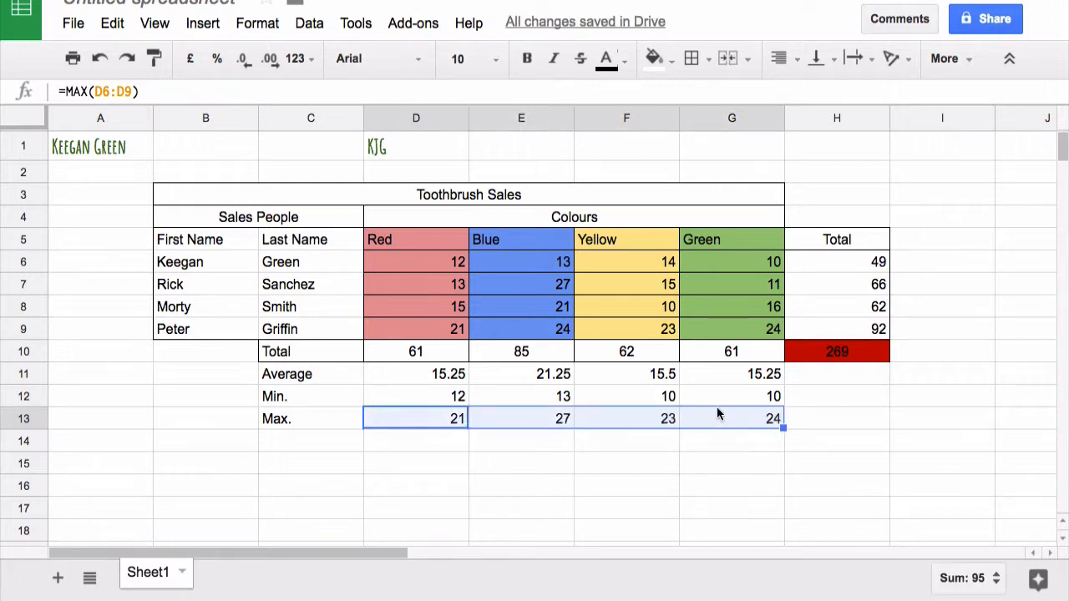
left_click(729, 456)
Extend the average, minimum and maximum formulas from G11:G13 into the Total column, H11:H13
left_click_drag(737, 371, 727, 416)
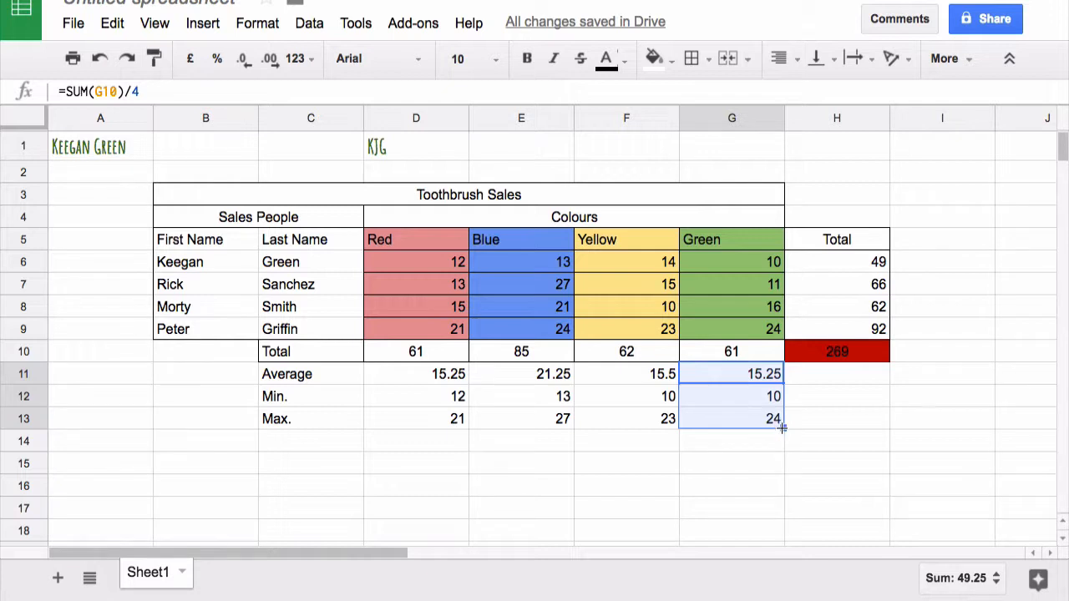
left_click_drag(785, 433, 813, 427)
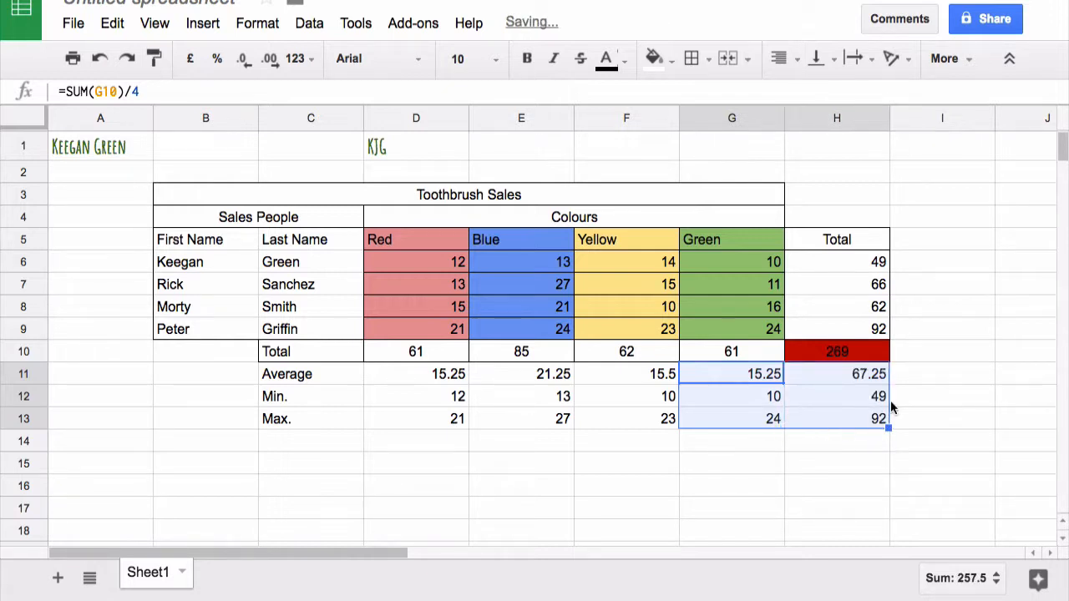
left_click(936, 376)
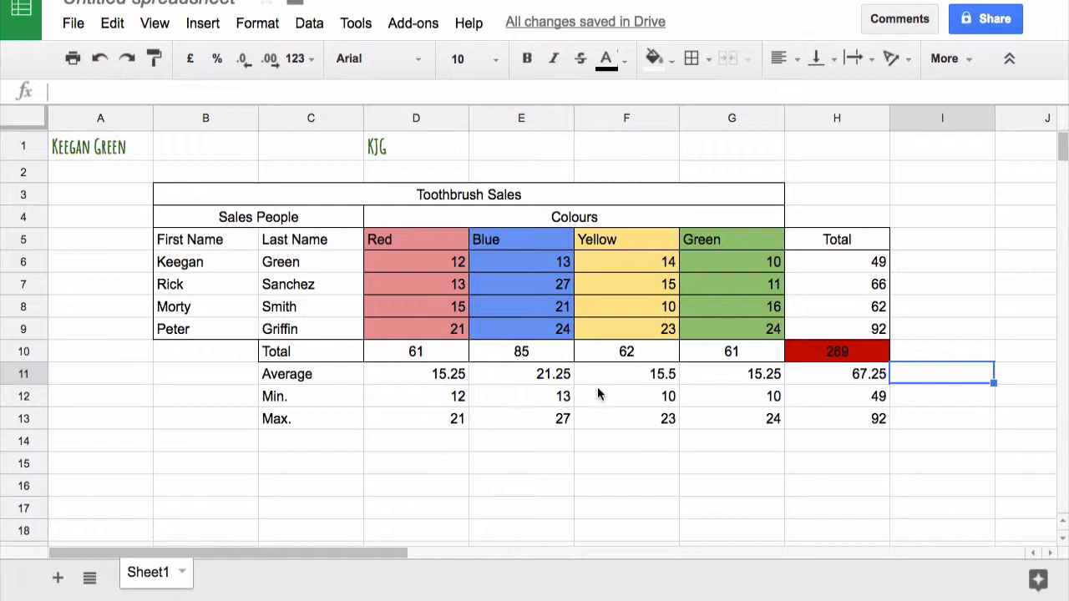
Apply all borders to the Average, Min. and Max. rows, C11:H13
left_click_drag(306, 375, 850, 427)
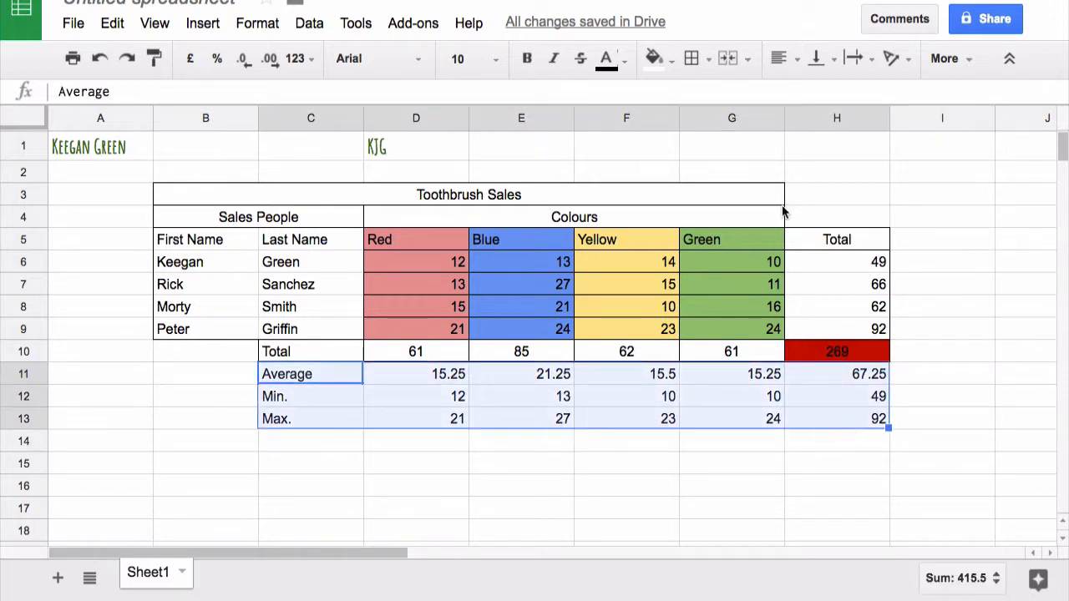
left_click(704, 56)
left_click(702, 101)
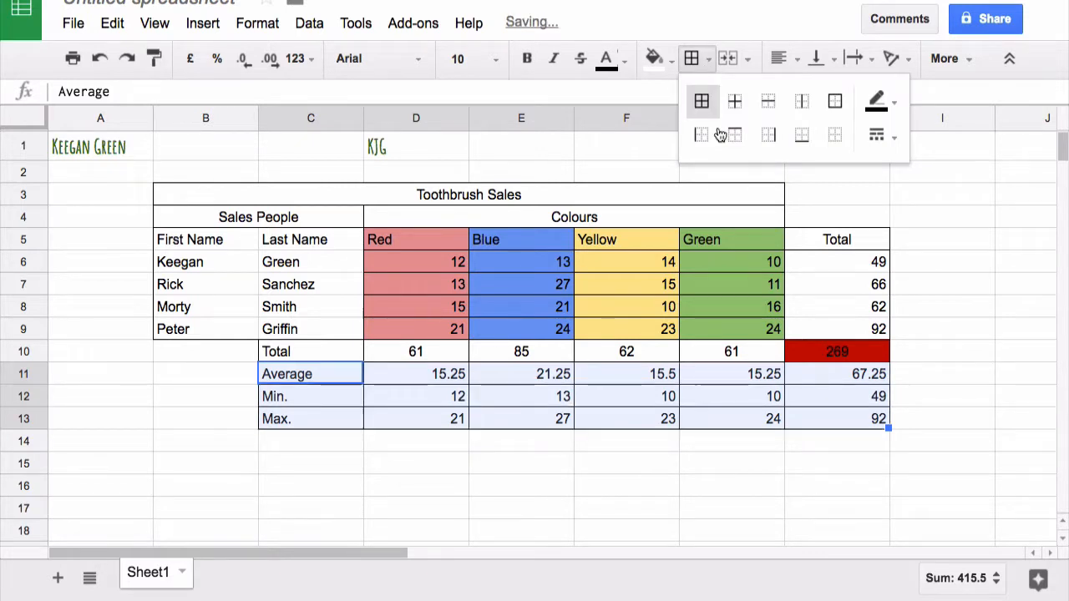
left_click(916, 400)
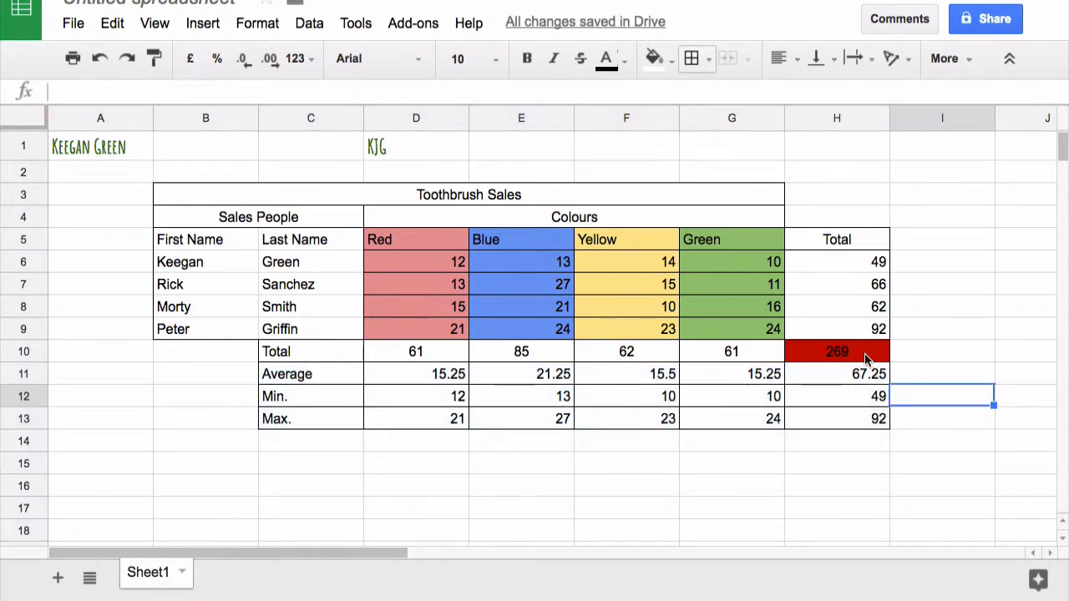
Apply black borders in the thickest line style to all cells of the Total row, C10:H10
left_click_drag(321, 355, 823, 355)
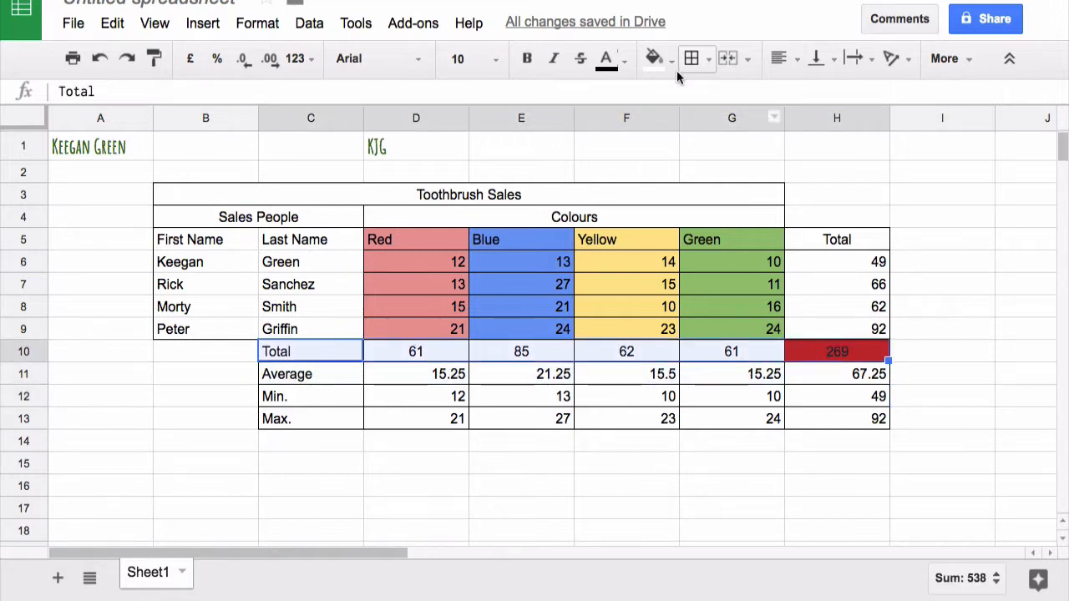
left_click(707, 56)
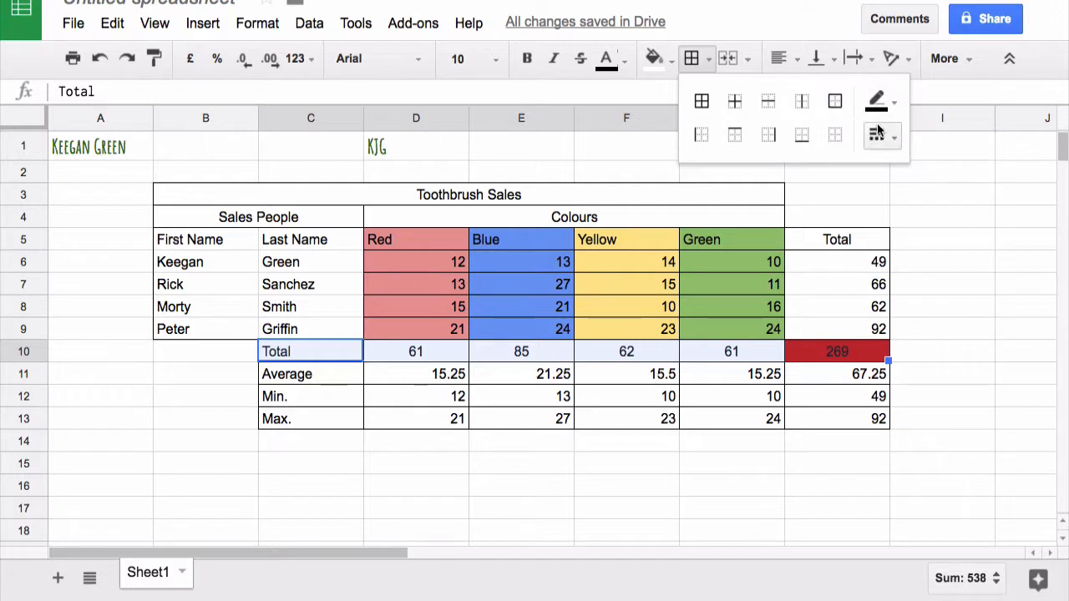
left_click(894, 104)
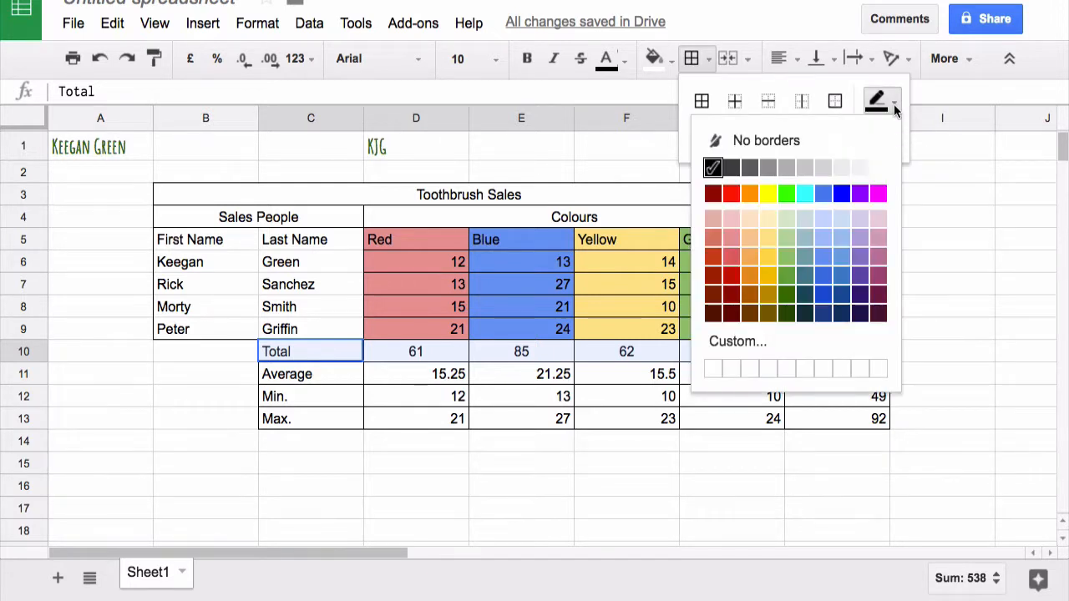
left_click(712, 167)
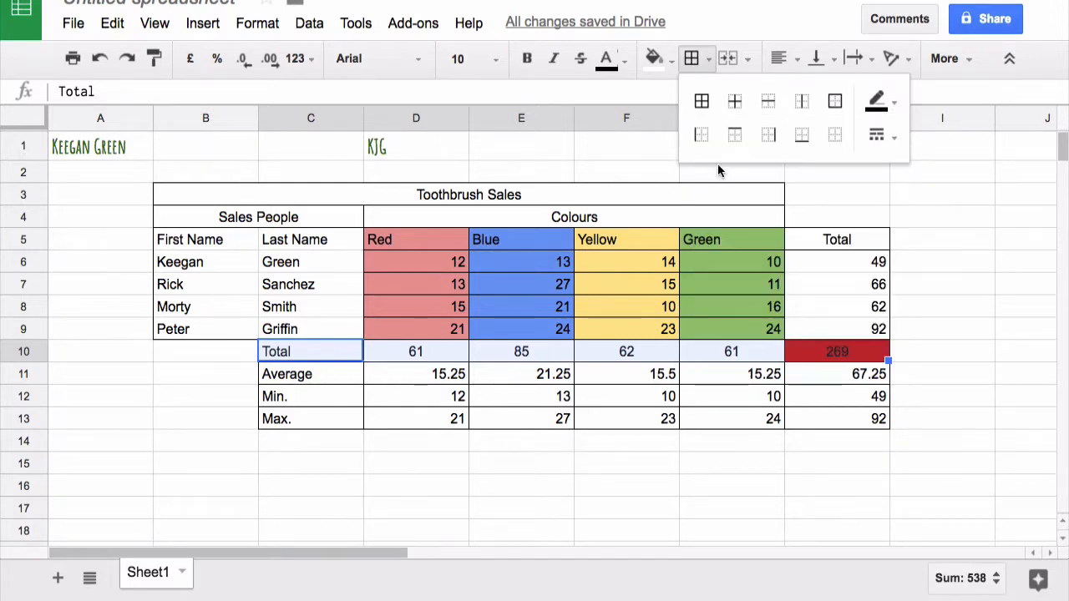
left_click(886, 140)
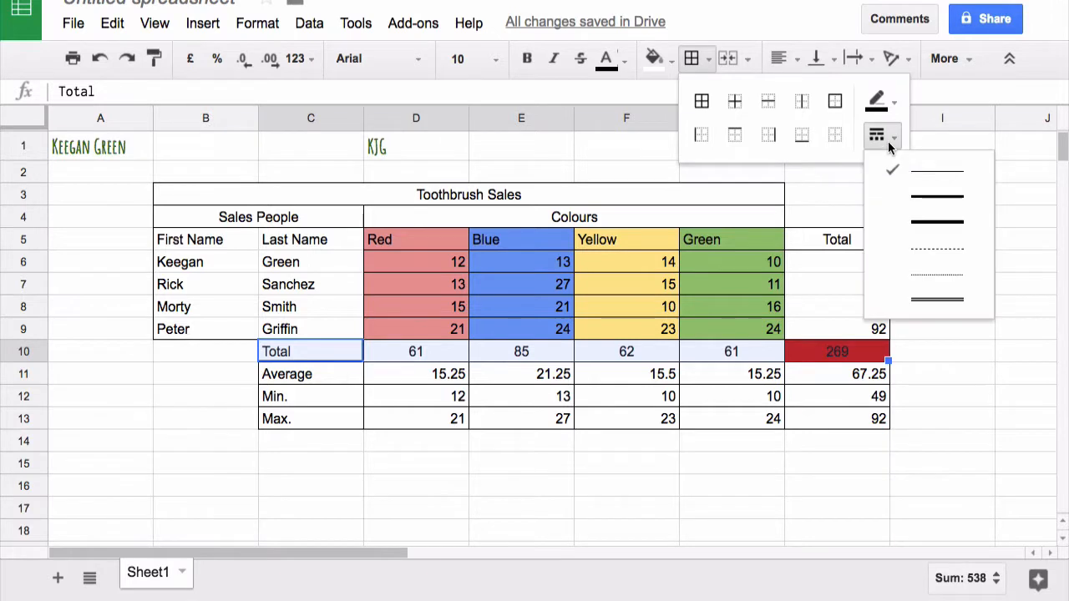
left_click(926, 222)
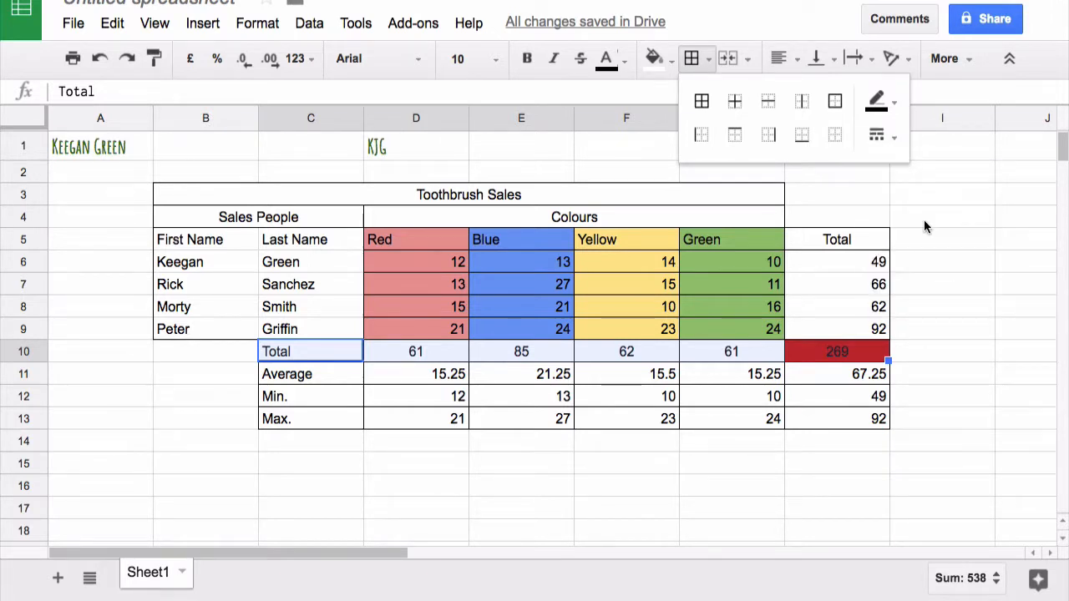
left_click(933, 282)
left_click_drag(341, 356, 804, 359)
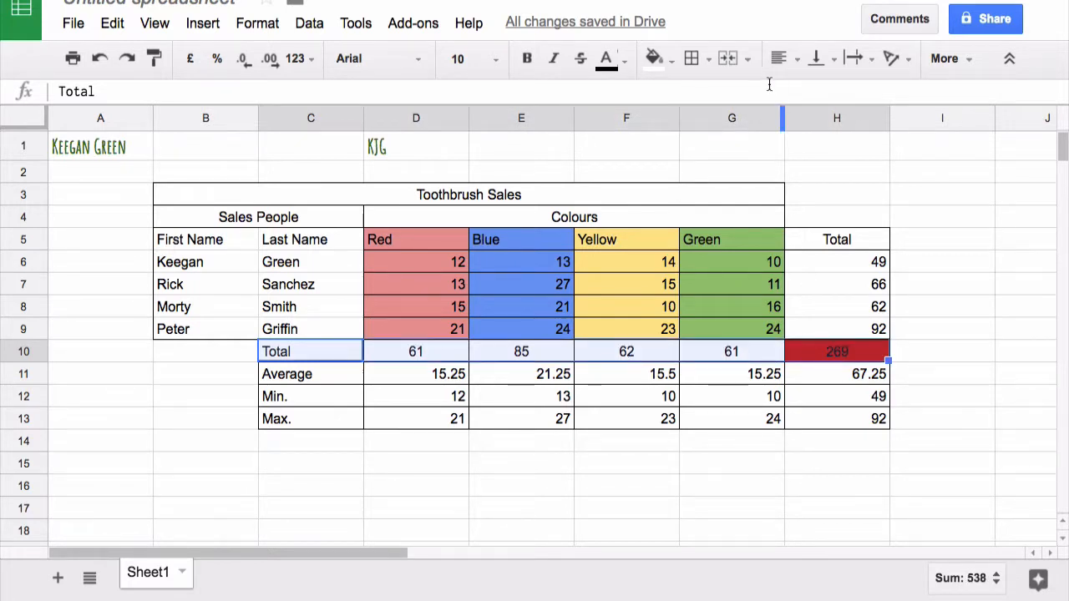
left_click(708, 60)
left_click(702, 101)
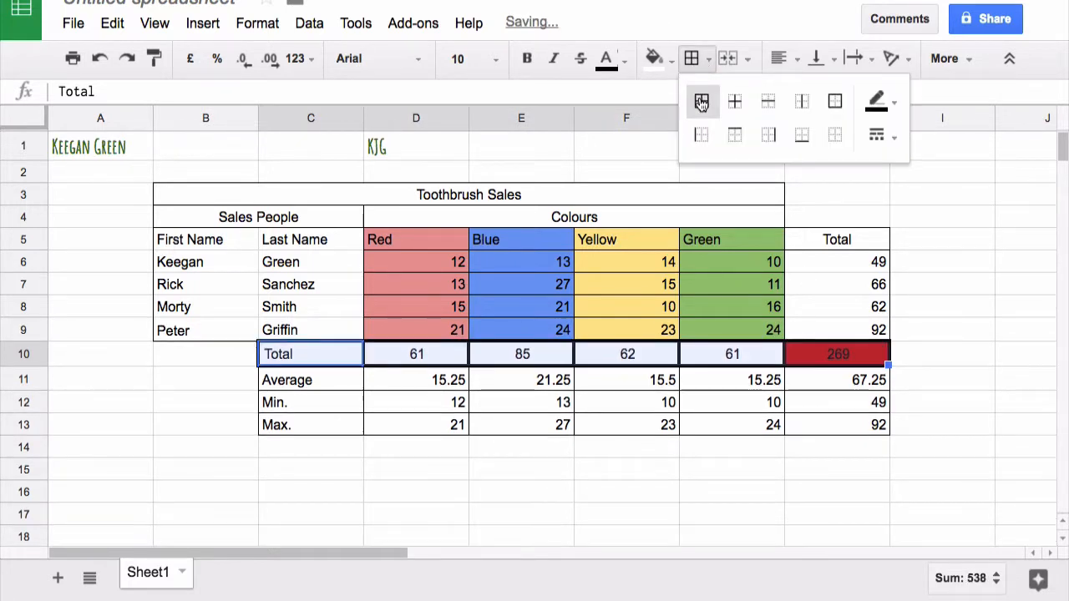
left_click(905, 306)
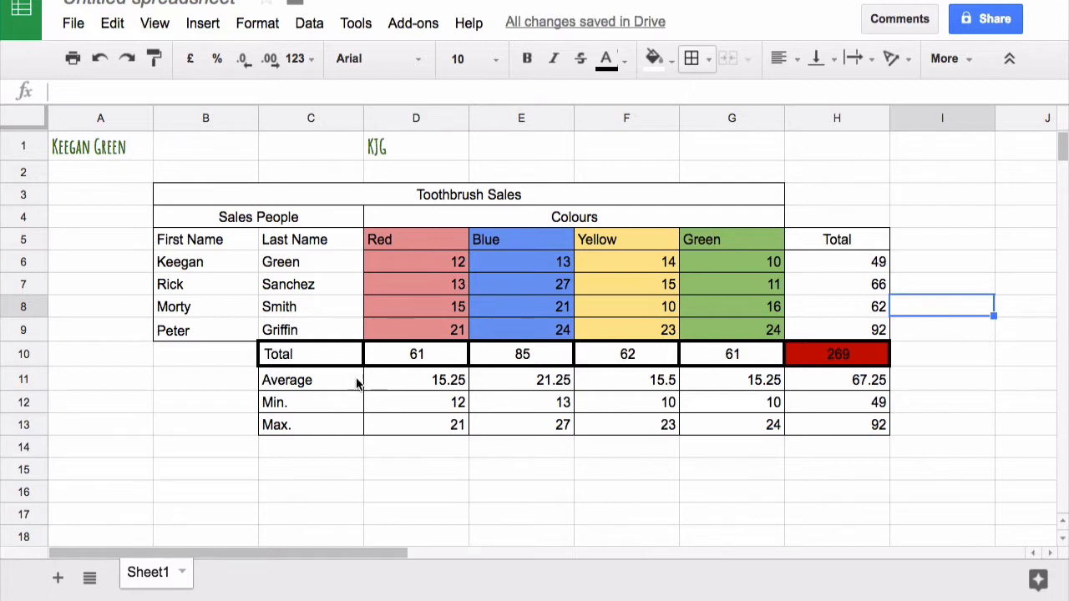
Select the Average, Min. and Max. rows, C11:H13
left_click_drag(341, 384, 814, 431)
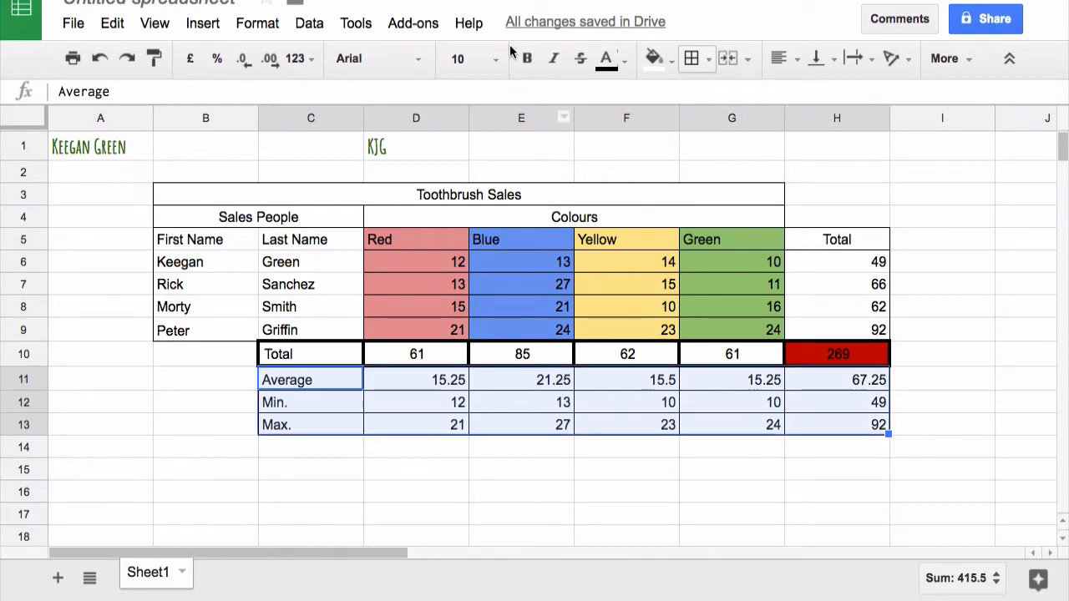